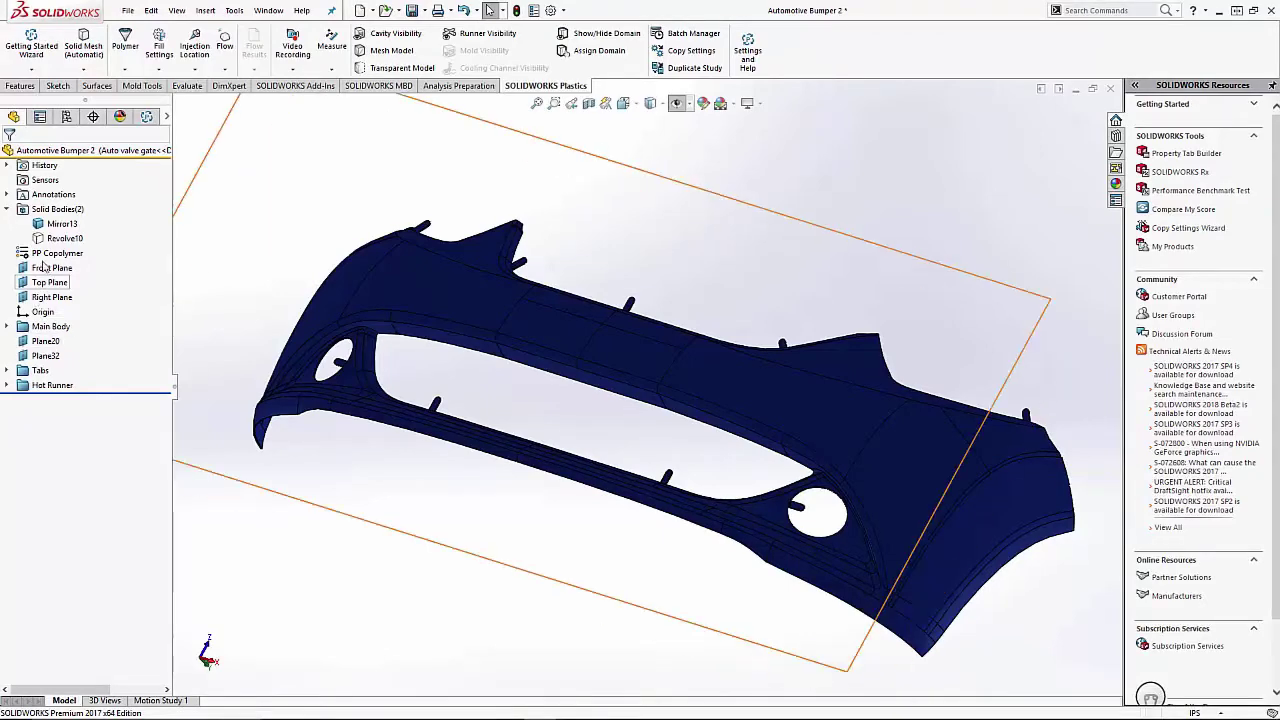
- Select the Mirror13 and Revolve10 hot-runner bodies and start a manual Solid mesh from PlasticsManager
left_click(61, 237)
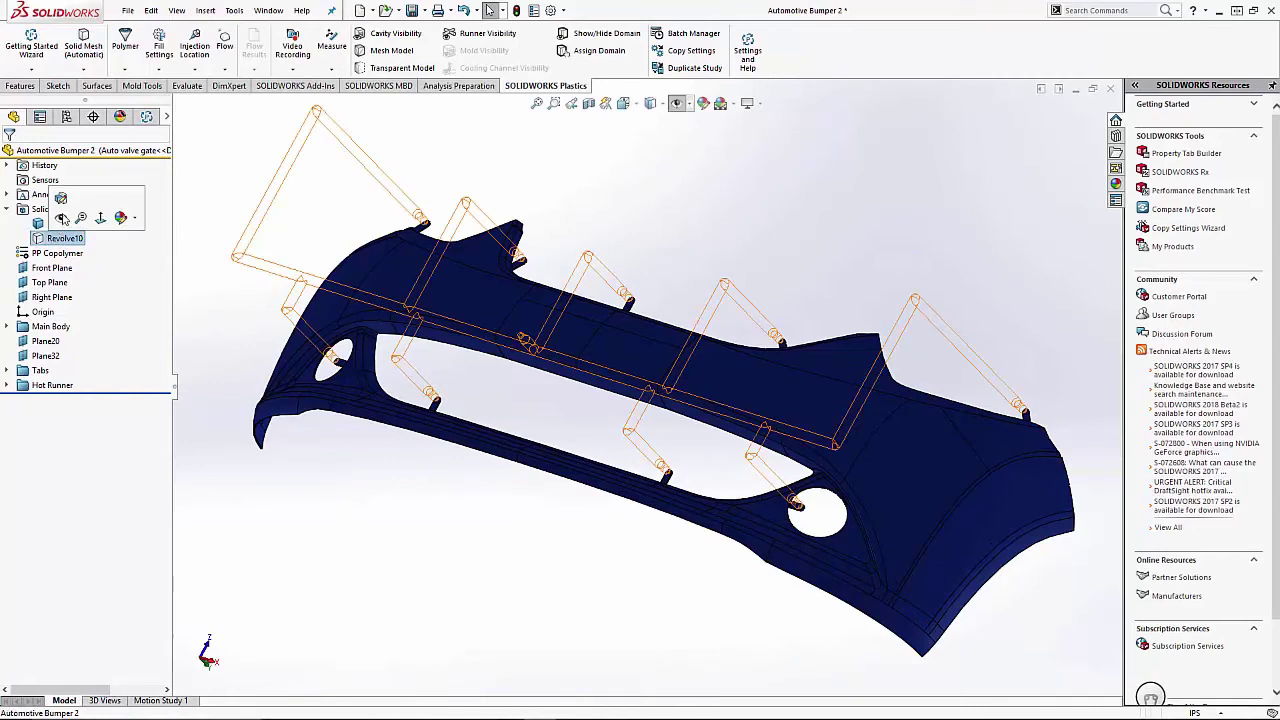
left_click(61, 223, "ctrl")
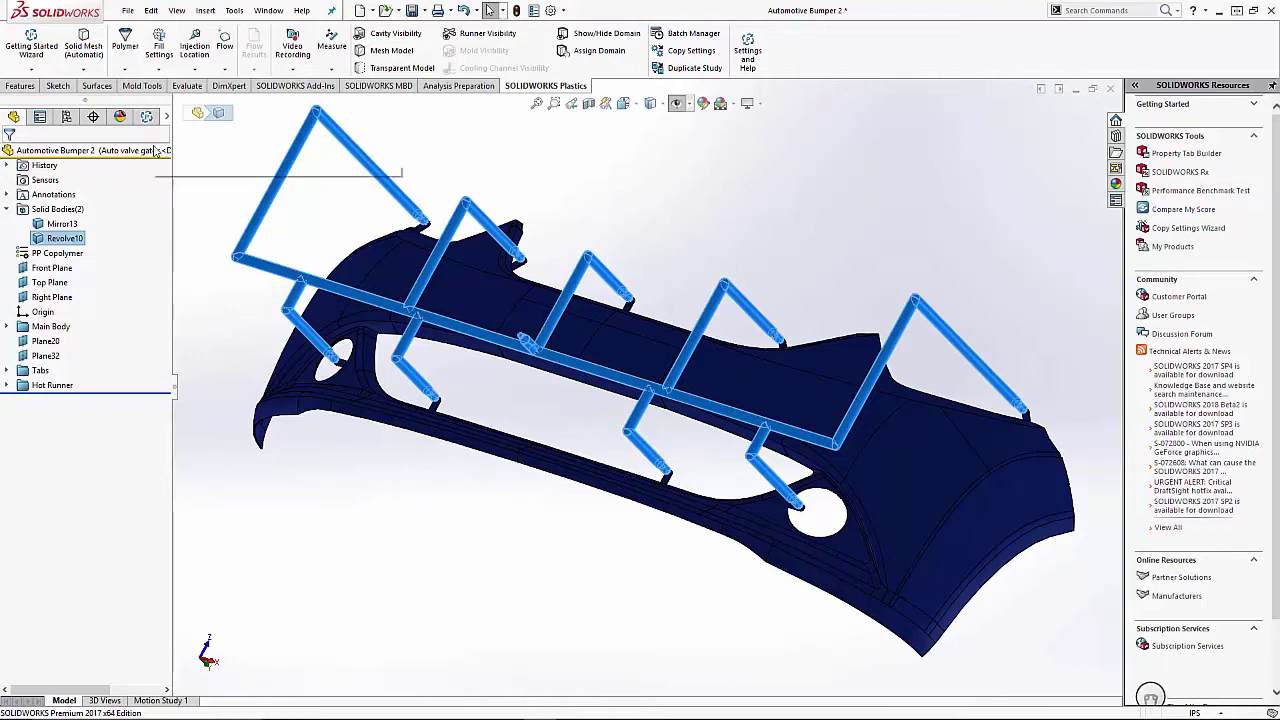
left_click(146, 117)
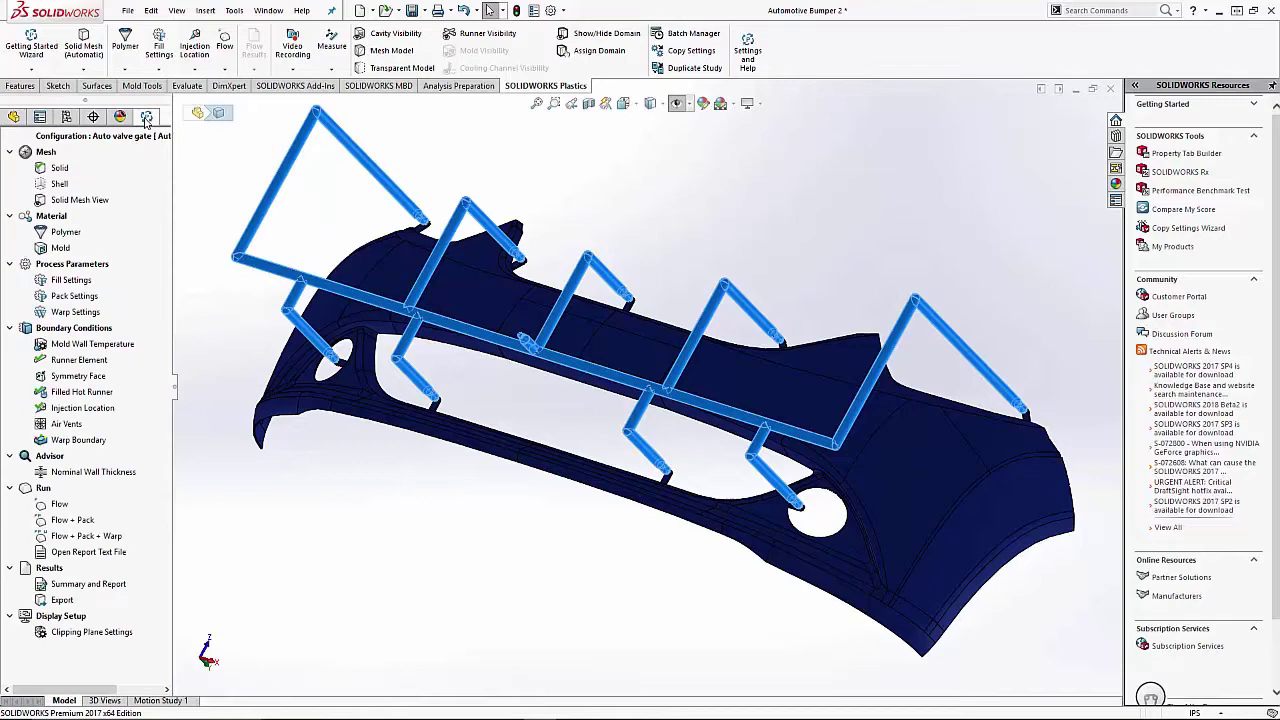
right_click(58, 167)
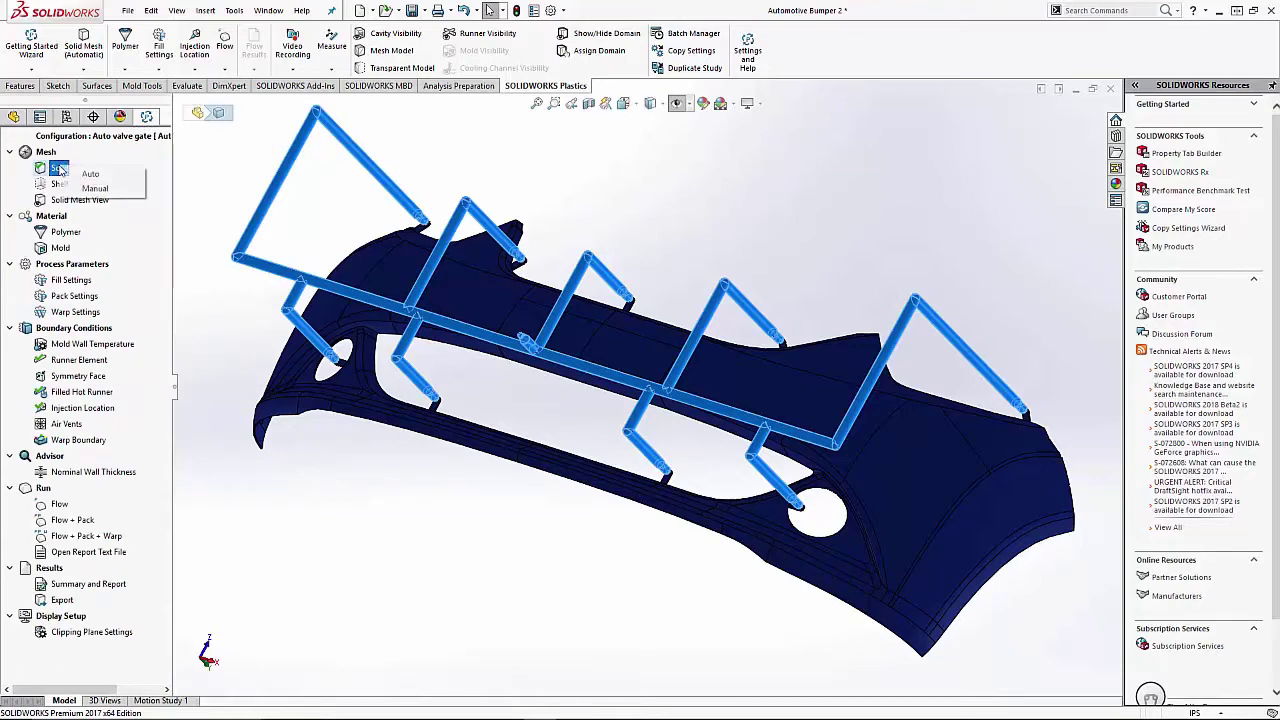
left_click(94, 188)
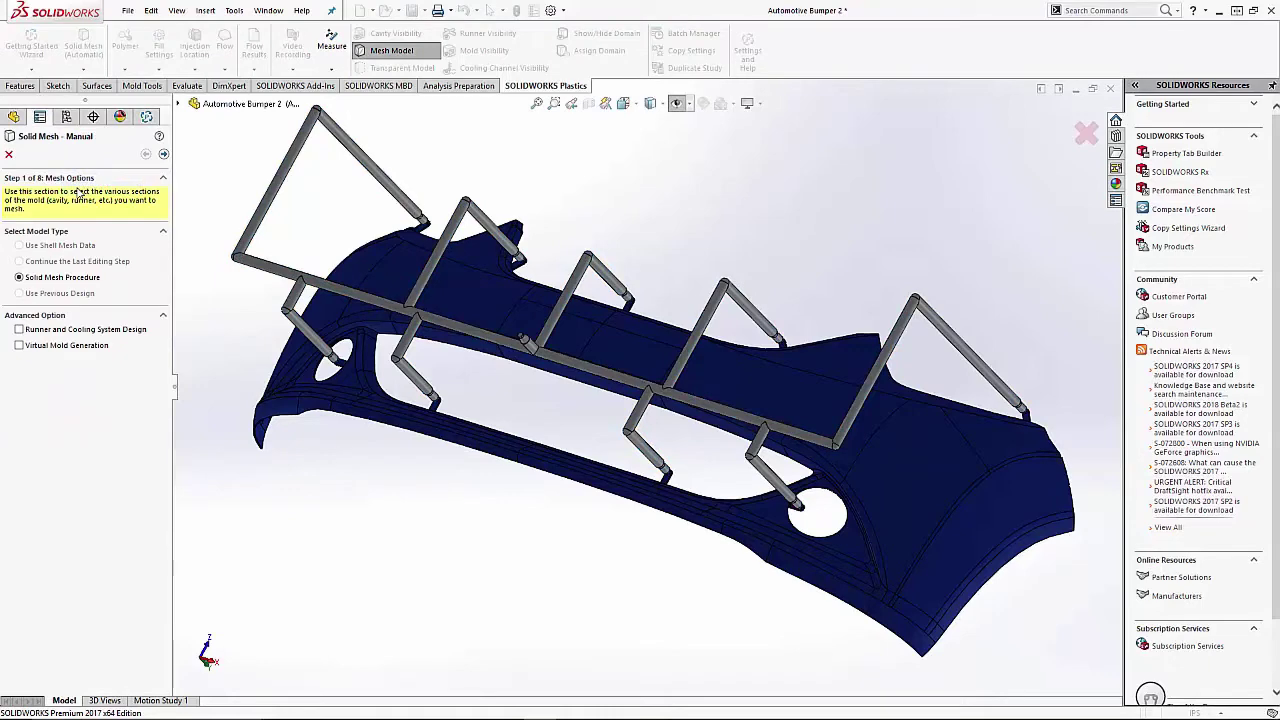
- In the Domains step, assign the second Cavity body as a Runner domain, then advance
left_click(163, 153)
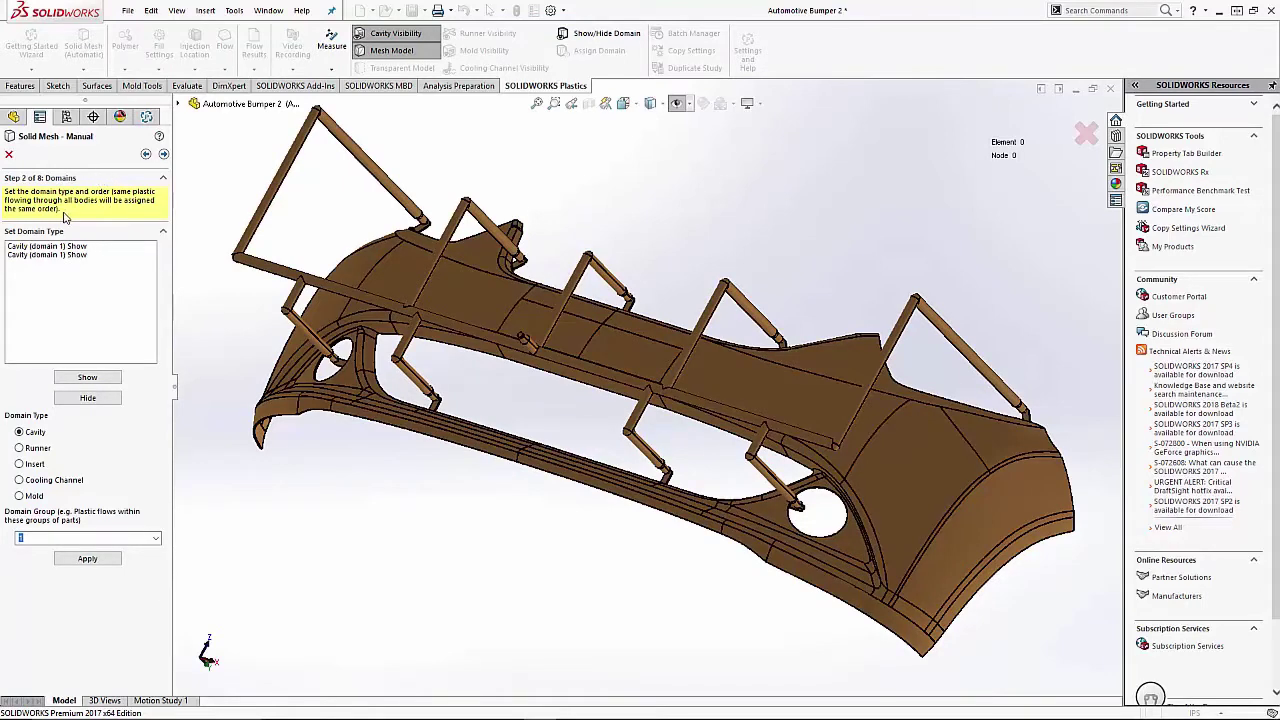
left_click(36, 246)
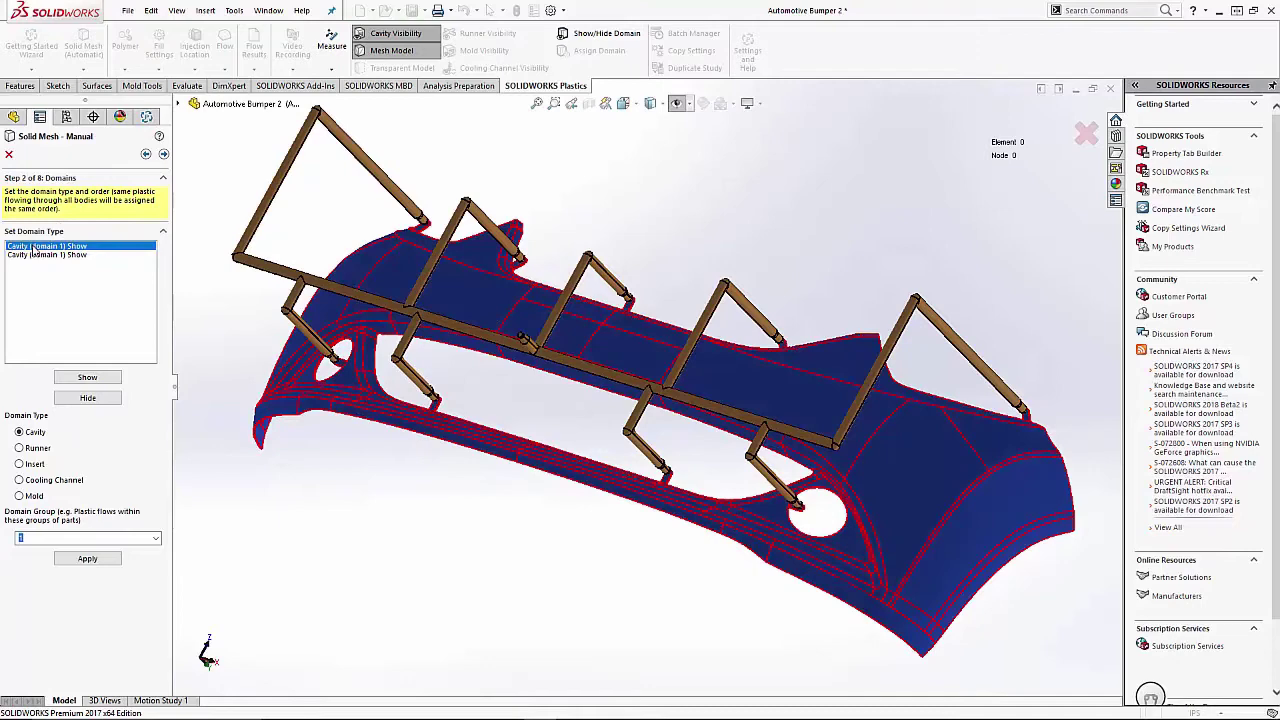
left_click(36, 256)
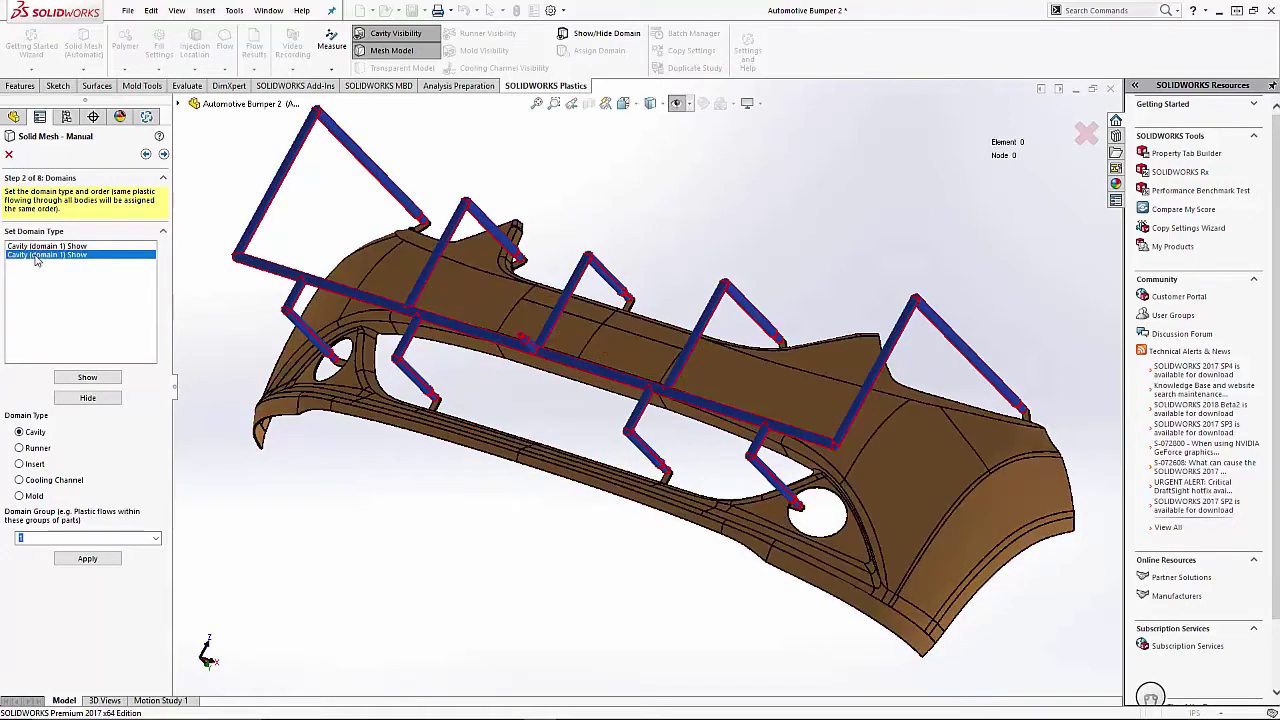
left_click(19, 448)
left_click(80, 558)
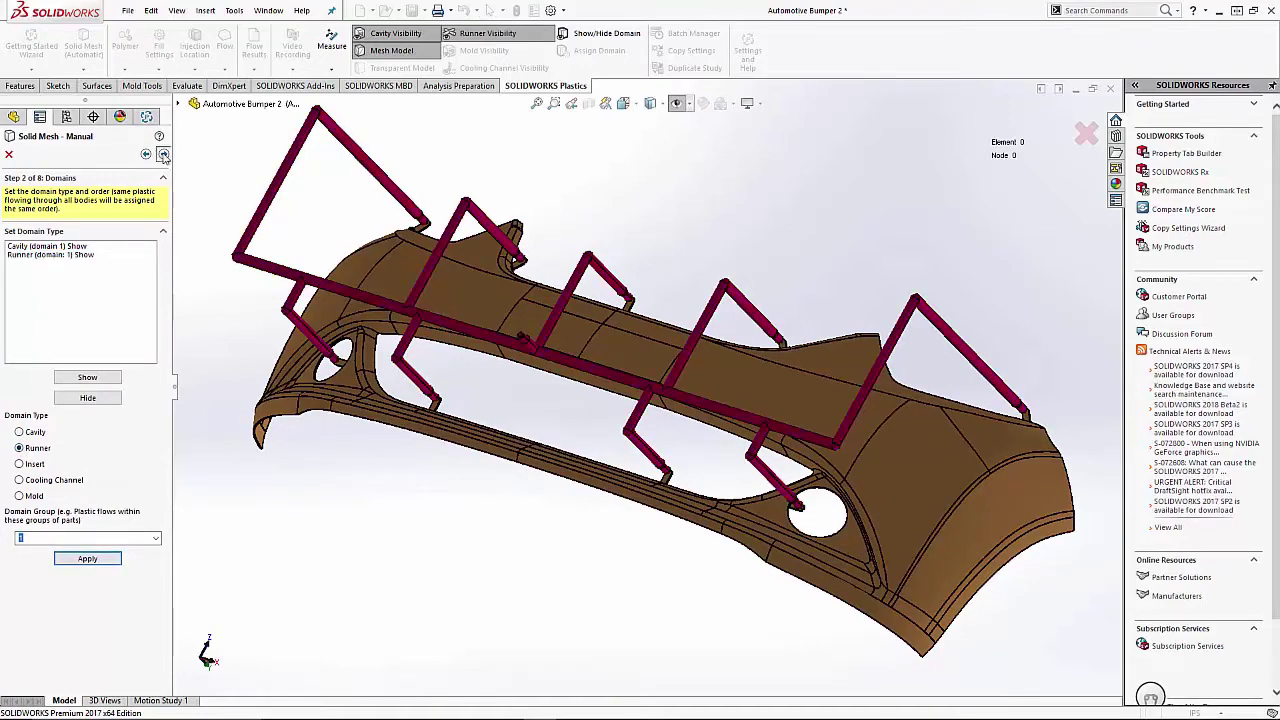
left_click(163, 154)
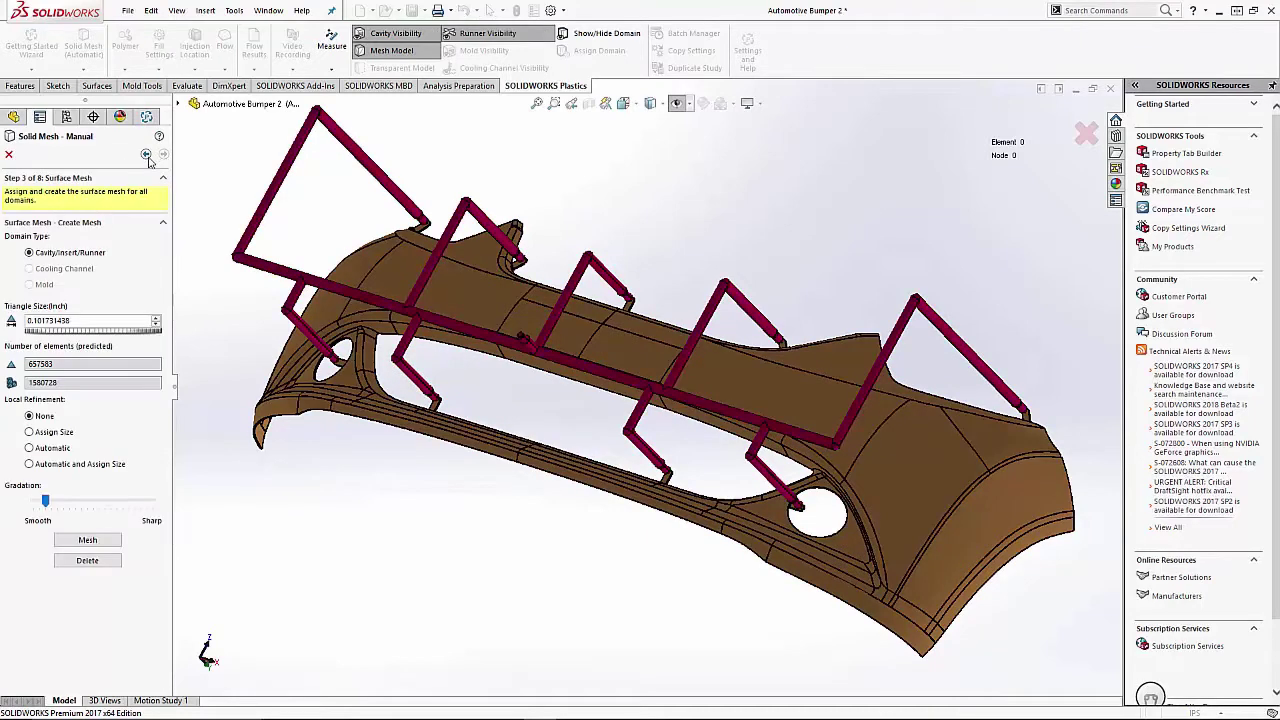
- Mesh surfaces with 0.59 triangle size and Automatic local refinement, yielding 89144 elements
double_click(90, 321)
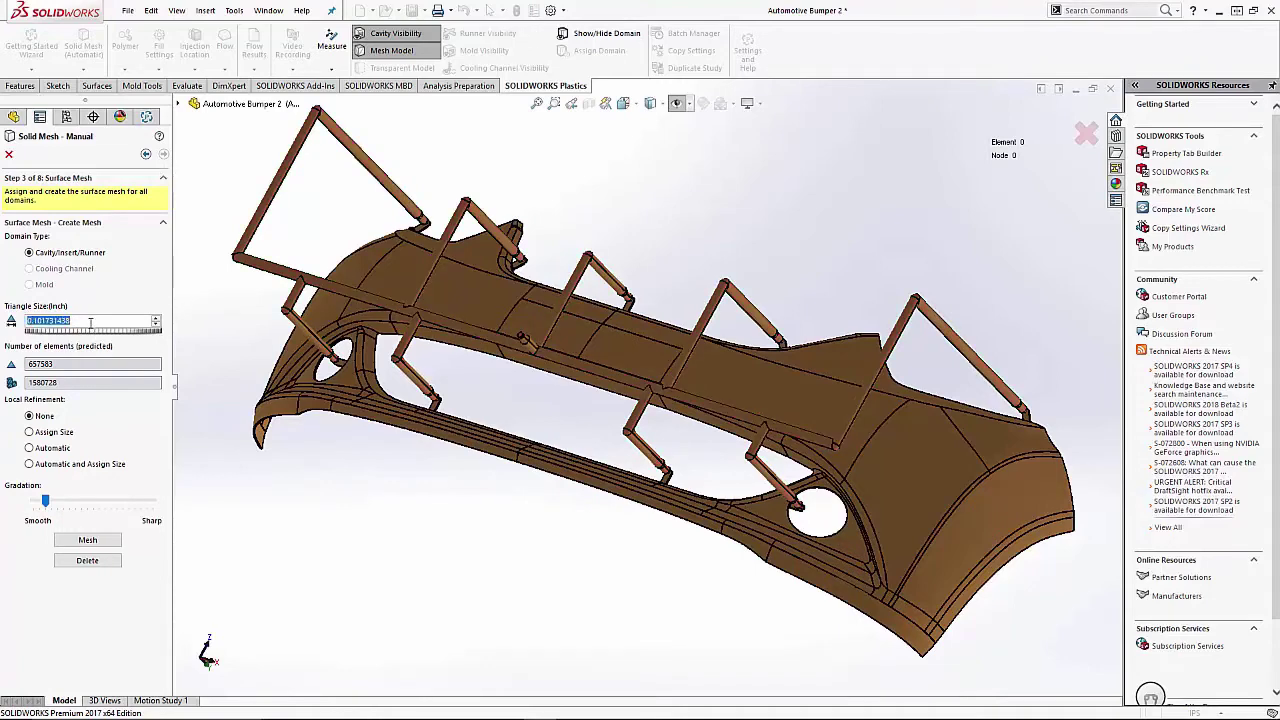
type(".59")
left_click(60, 448)
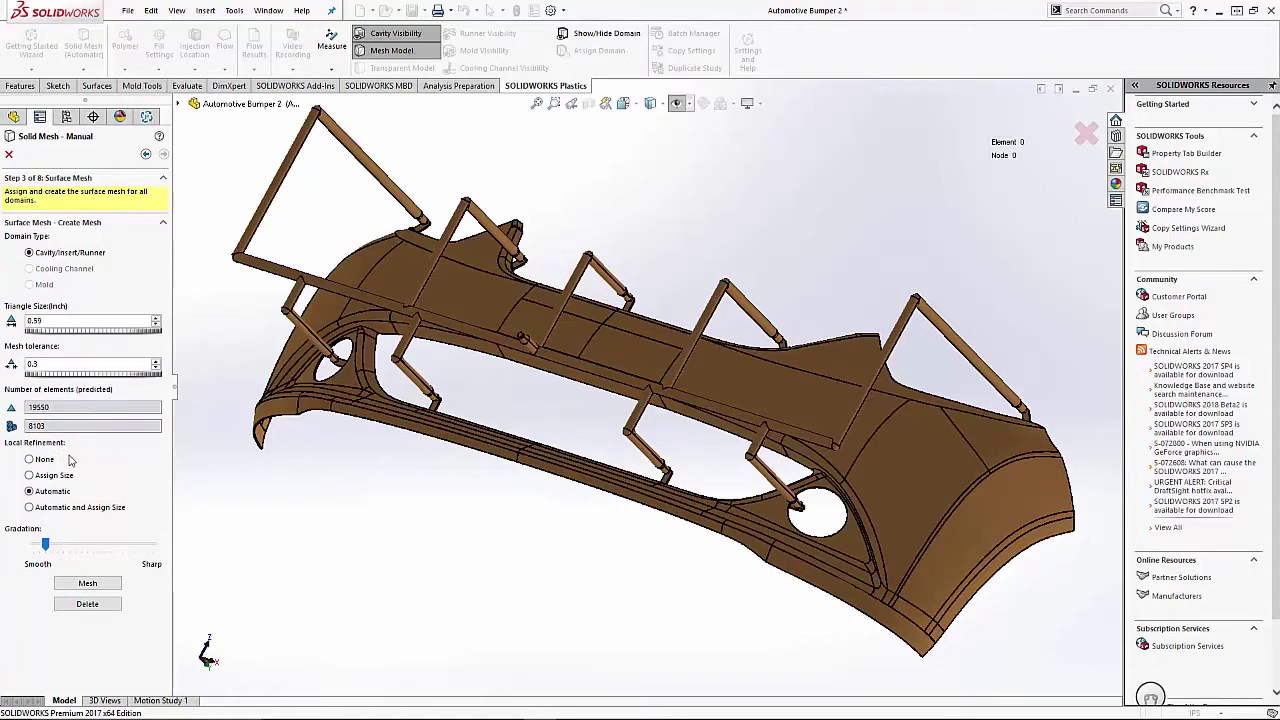
left_click(87, 586)
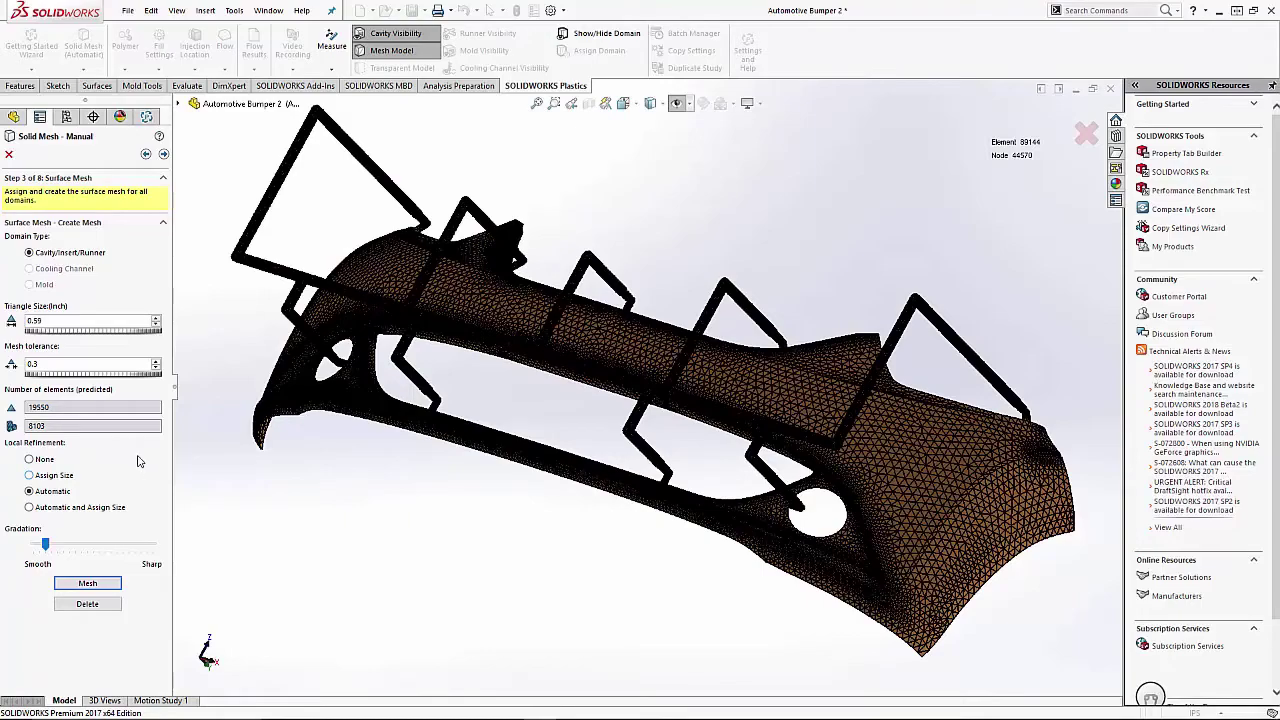
scroll(362, 377, "down", 5)
scroll(362, 377, "down", 2)
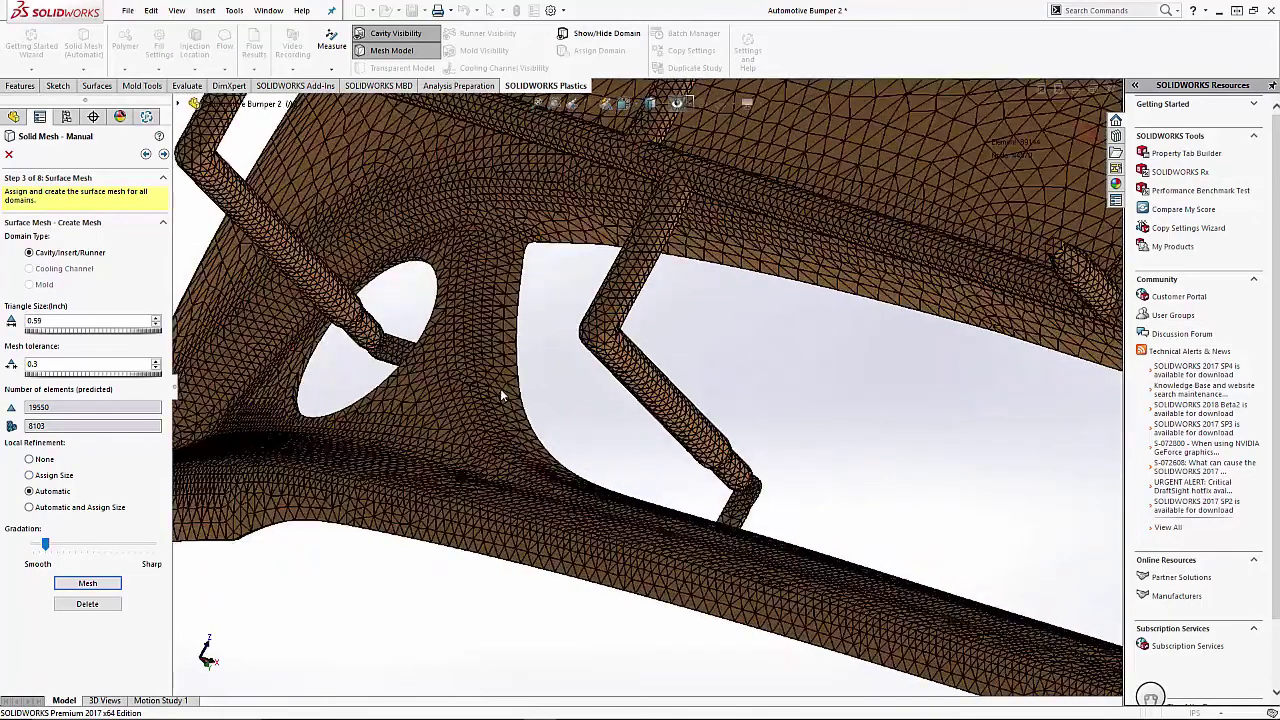
scroll(688, 518, "up", 6)
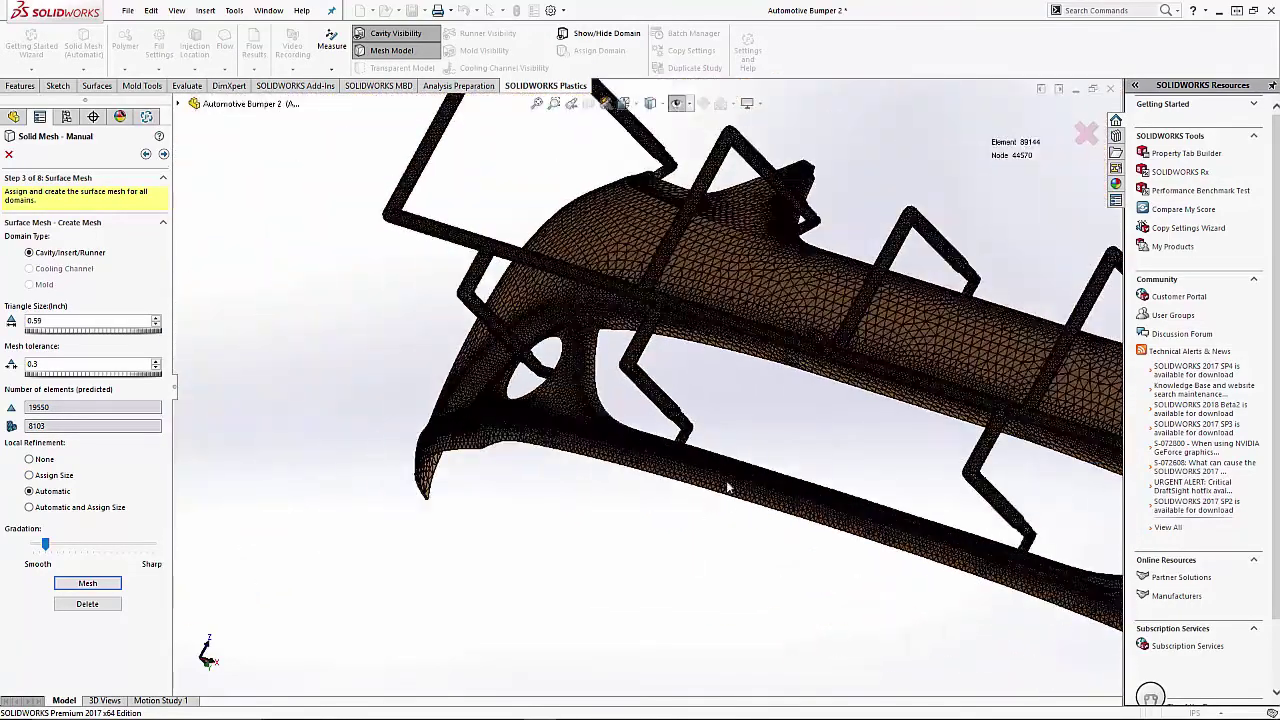
scroll(843, 458, "up", 3)
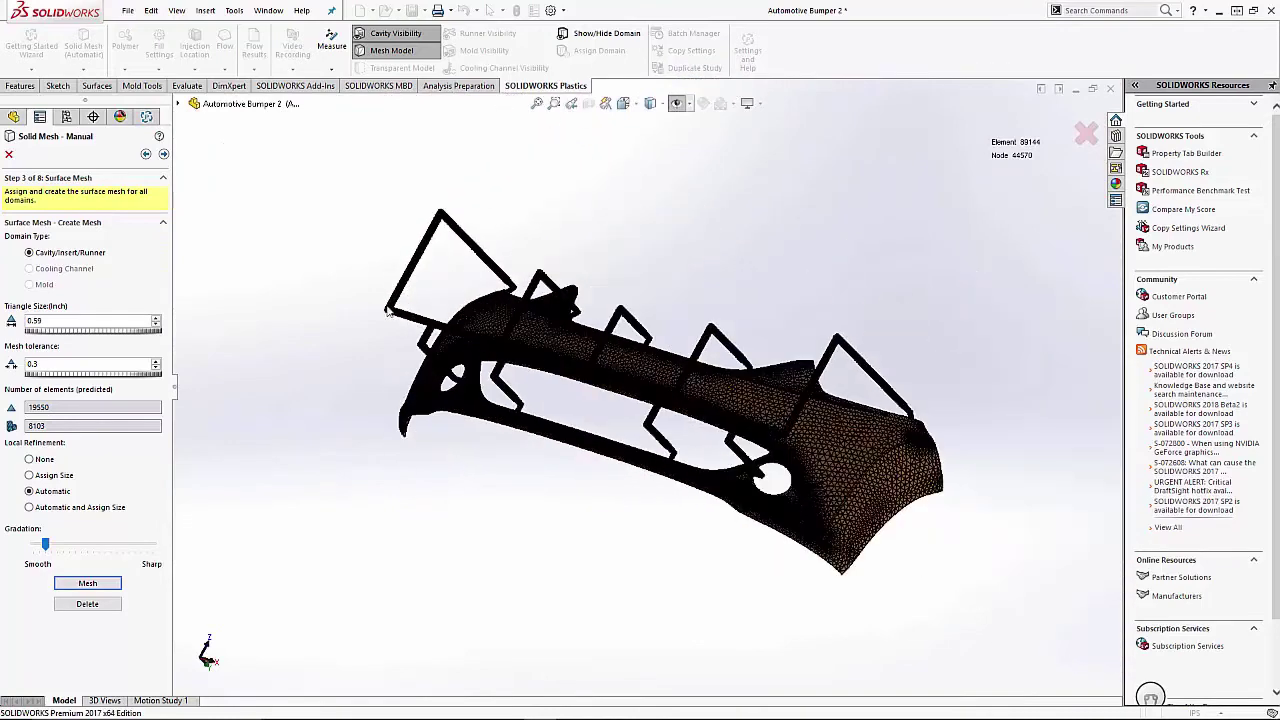
- Accept the surface mesh summary, keep Tetrahedral, create the solid mesh and inspect it
left_click(163, 154)
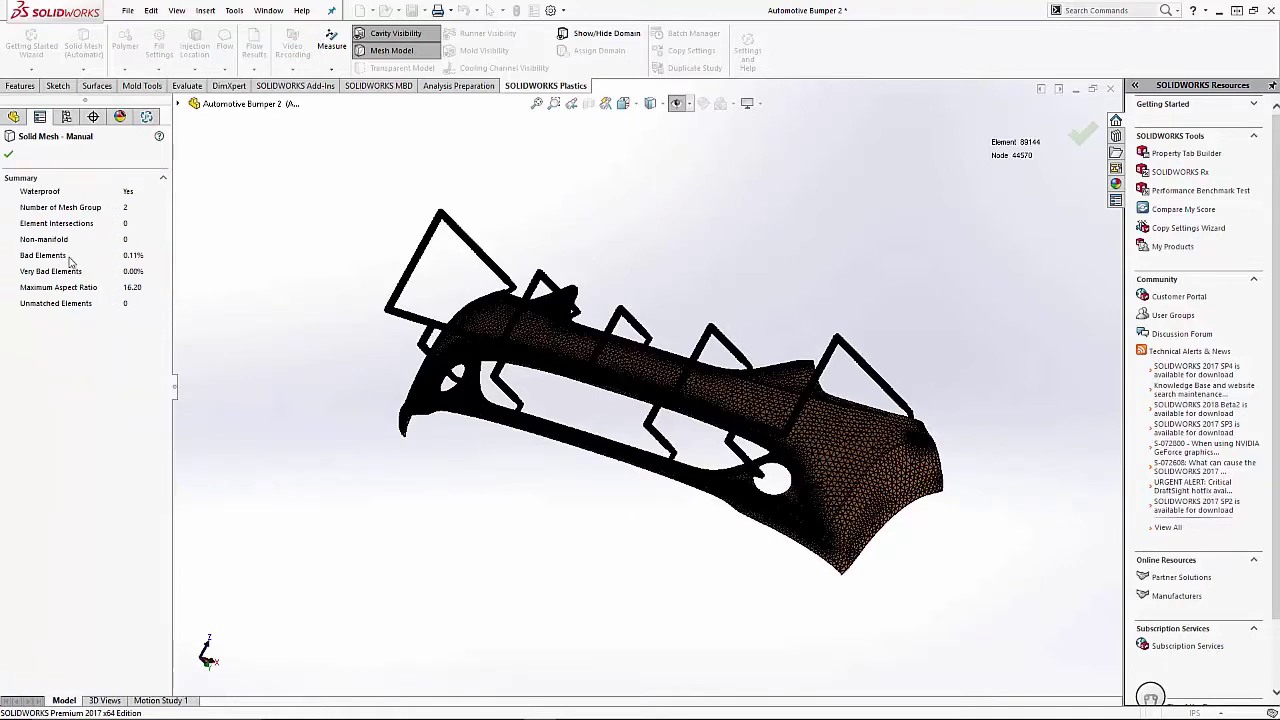
left_click(9, 155)
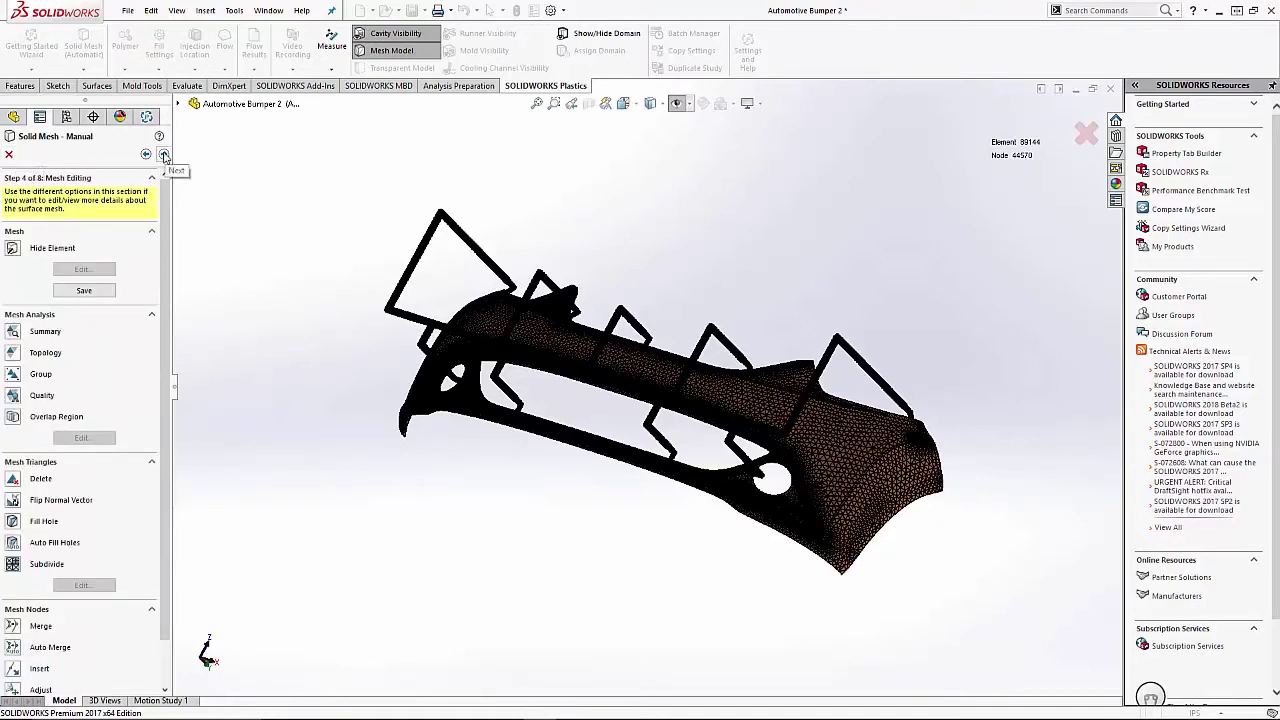
left_click(164, 155)
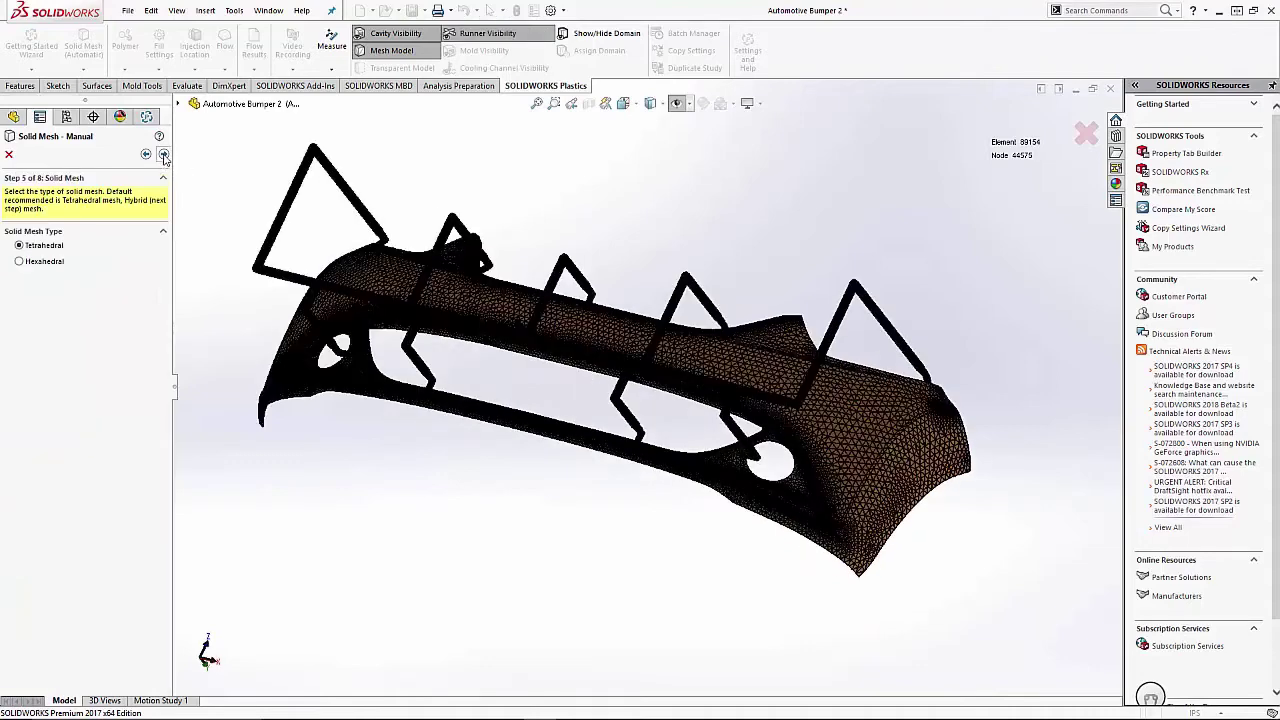
left_click(164, 155)
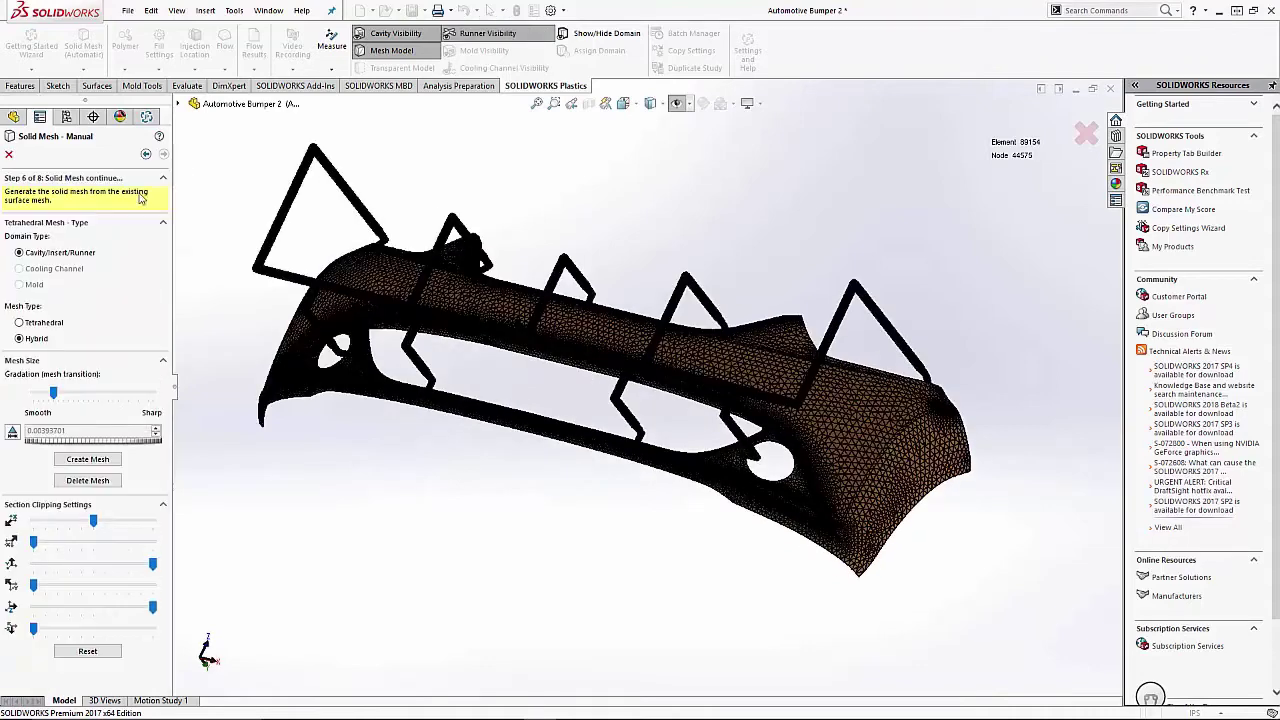
left_click(95, 462)
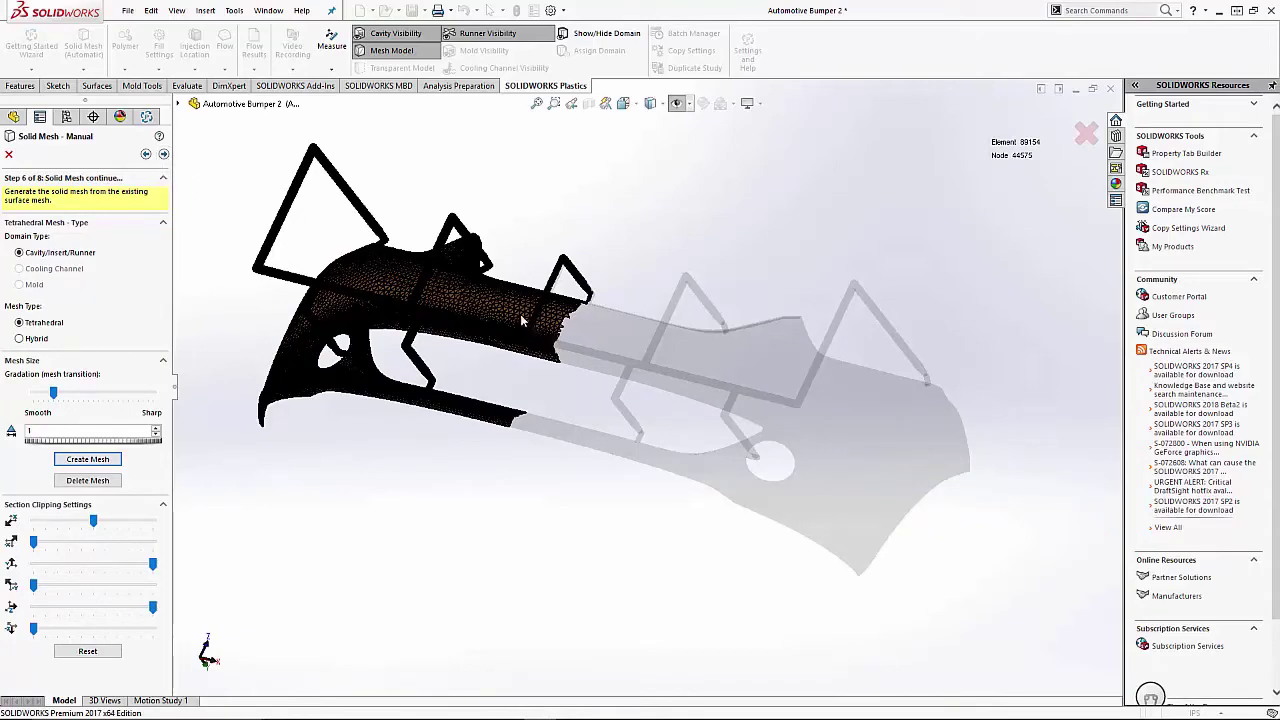
middle_click_drag(489, 299, 562, 320)
scroll(562, 320, "down", 10)
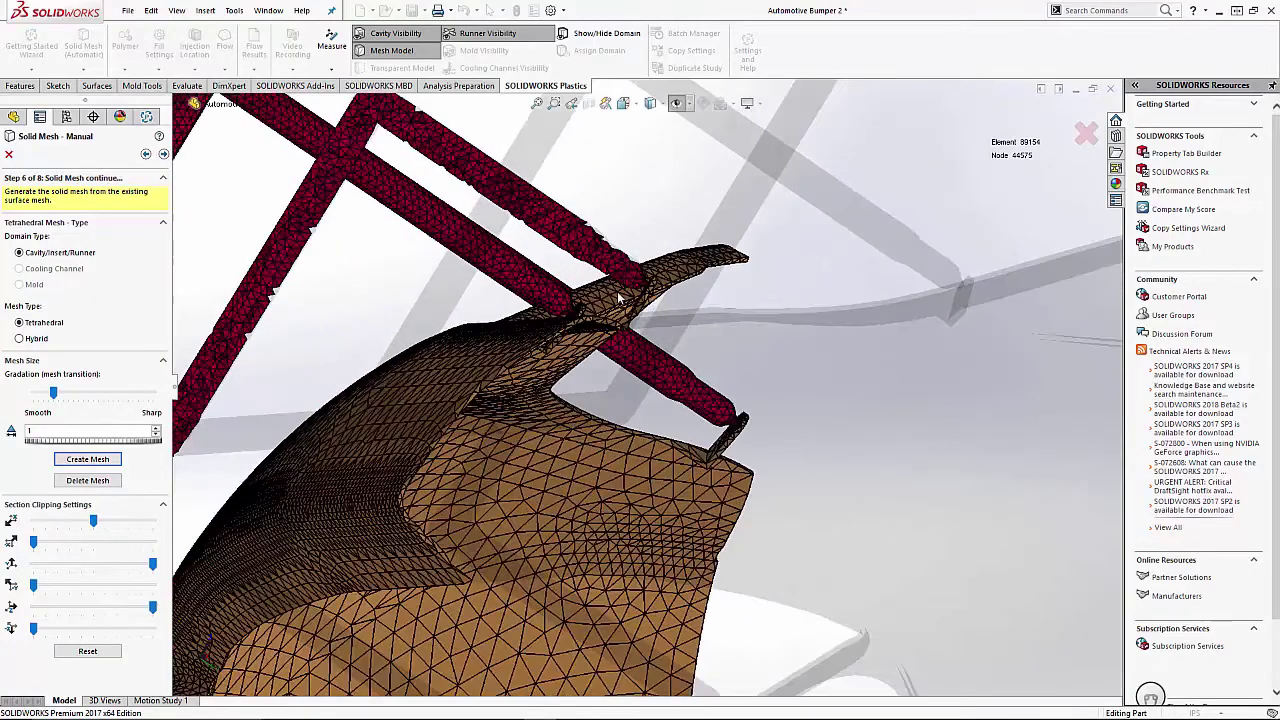
scroll(700, 330, "down", 5)
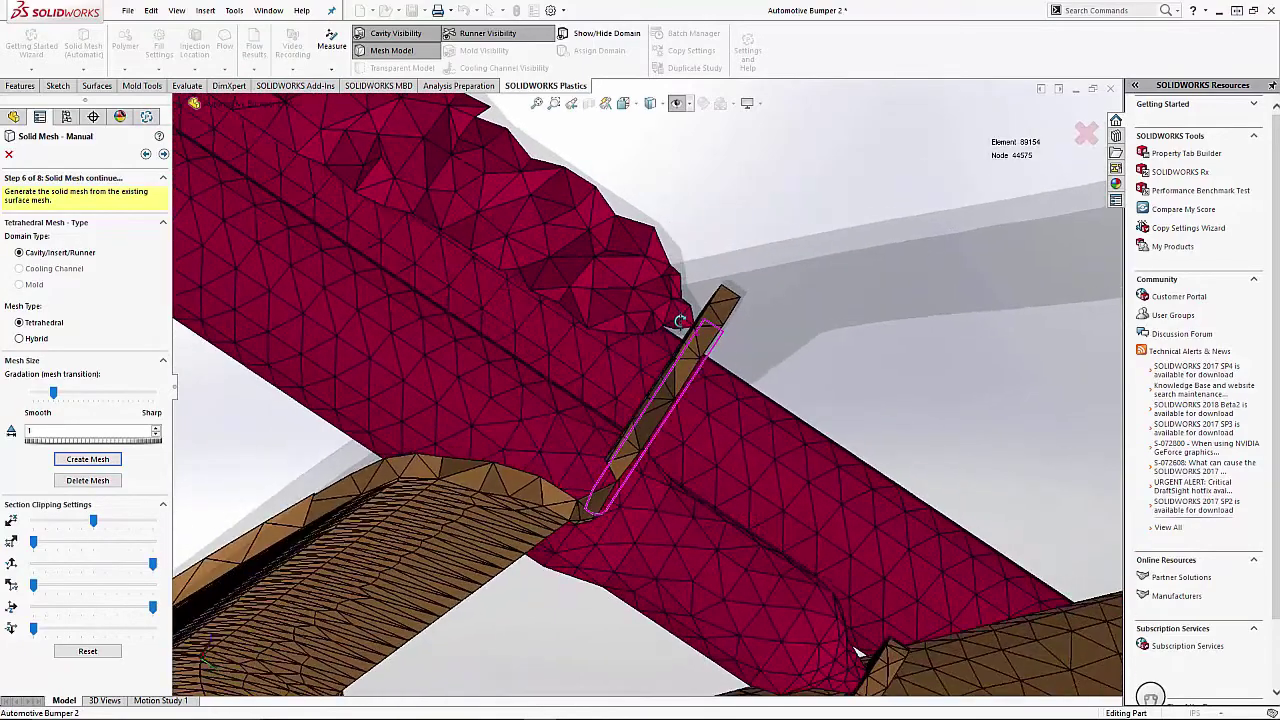
scroll(690, 300, "up", 15)
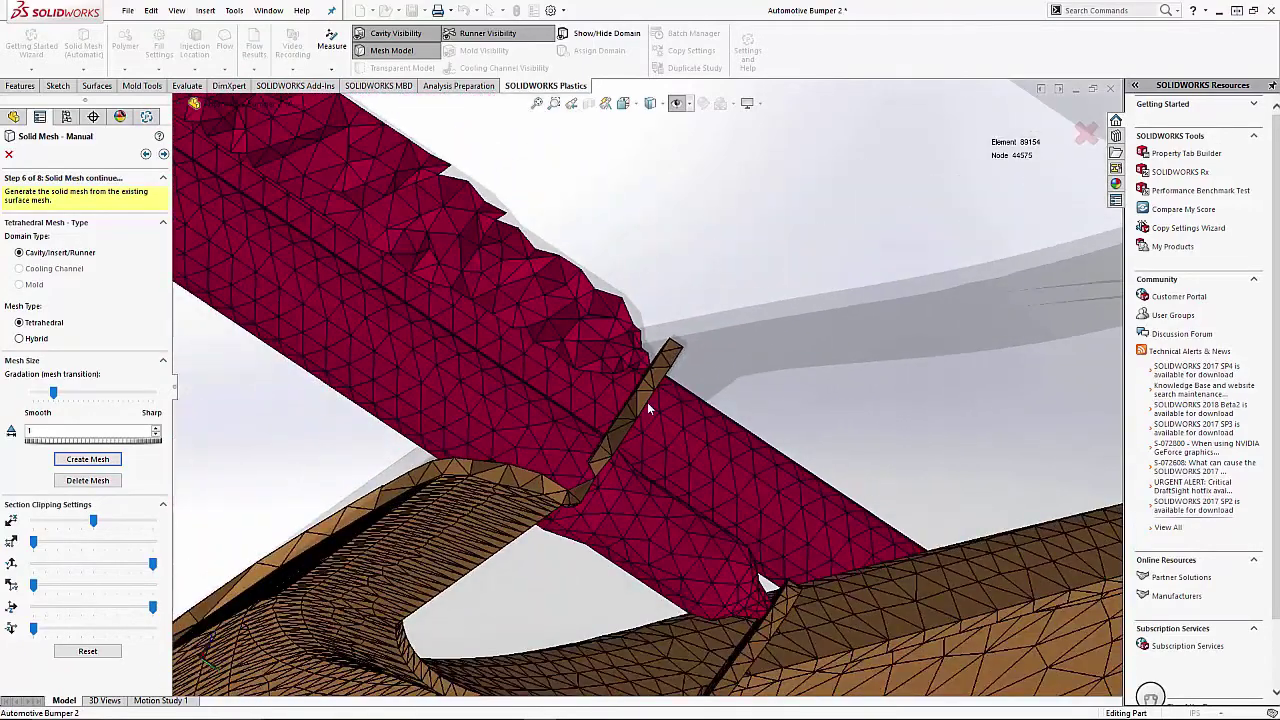
scroll(594, 470, "up", 5)
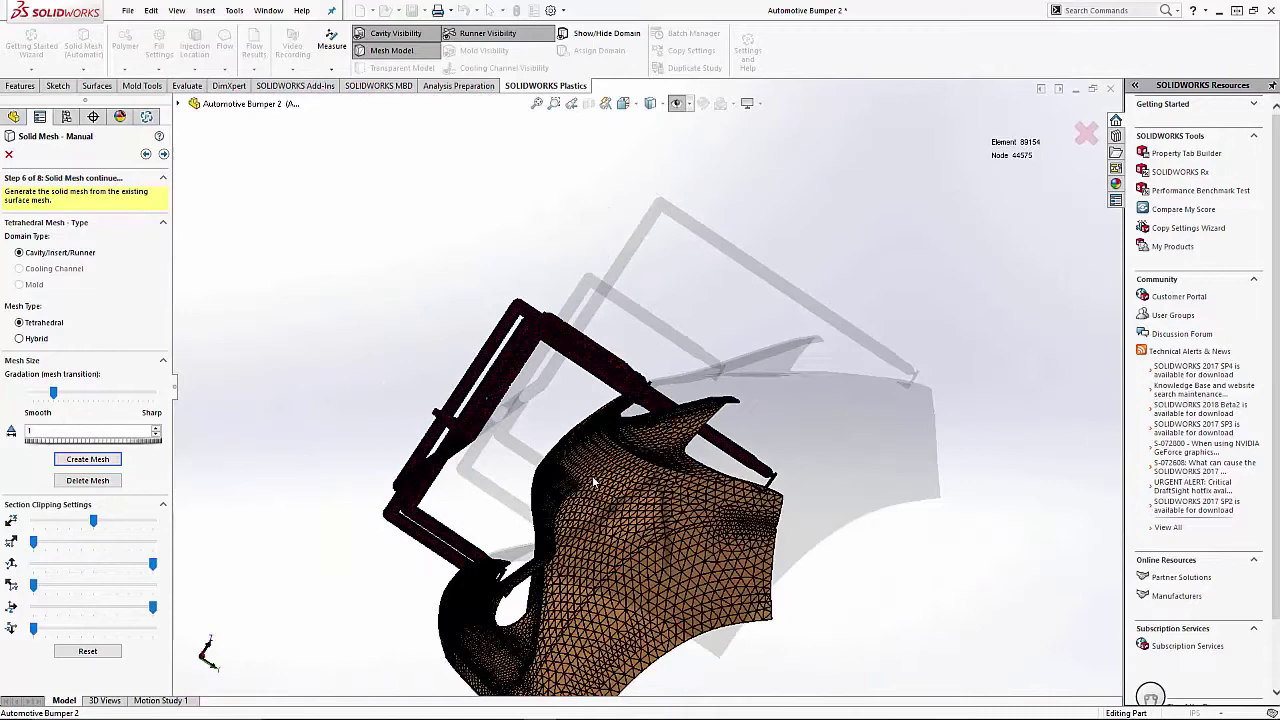
- Pass Section Clipping and Solid Mesh Quality, then accept the 193991-element, 56171-node solid mesh
left_click(163, 153)
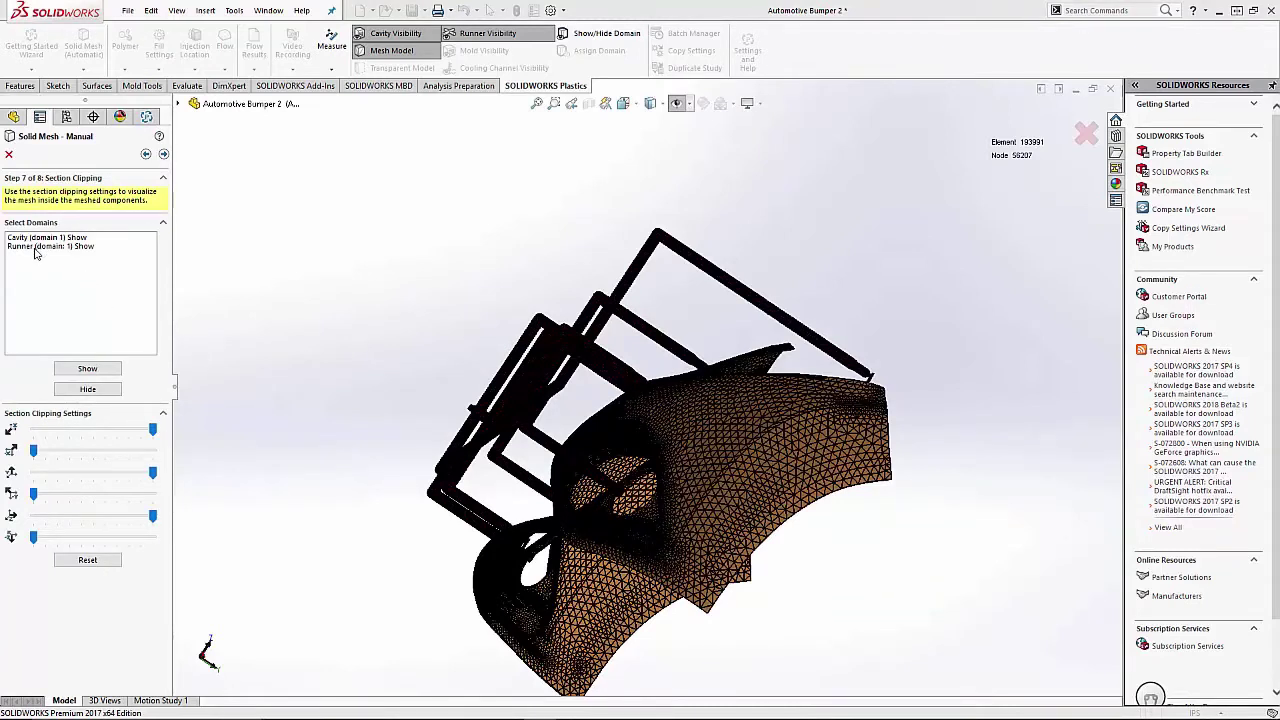
left_click(163, 153)
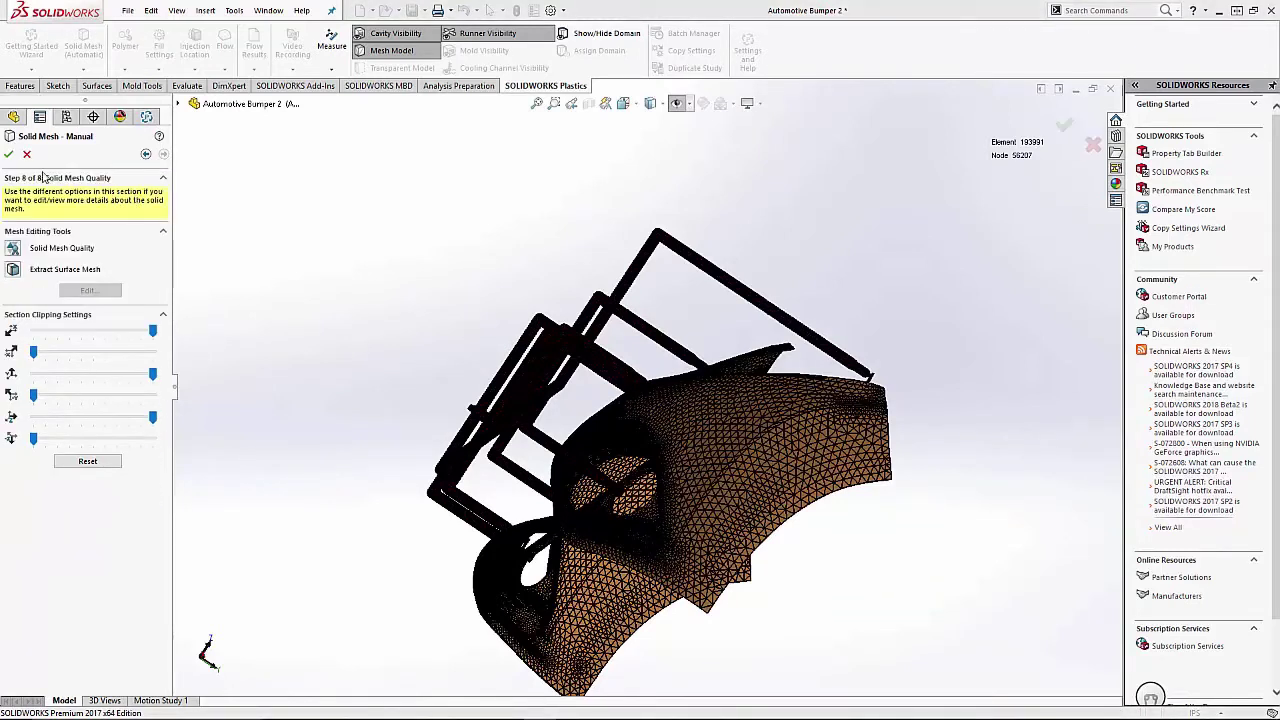
left_click(9, 154)
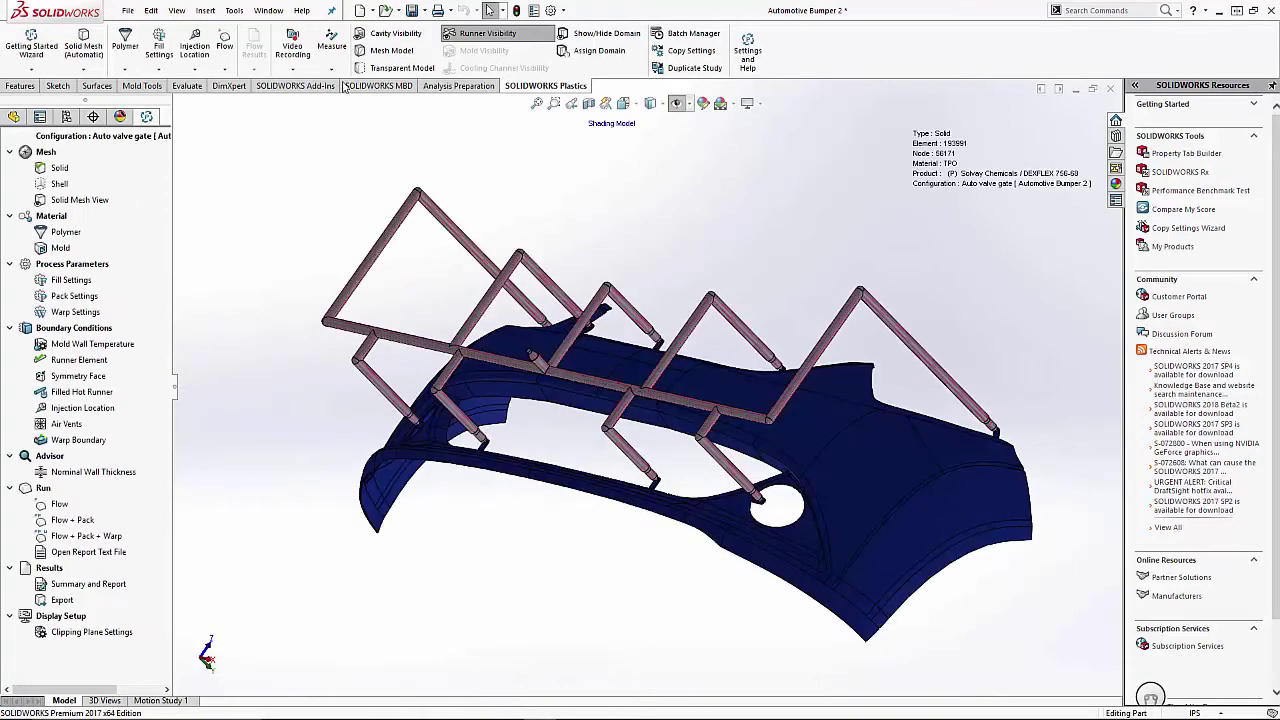
- Show the mesh and review the DEXFLEX 756-68 TPO polymer's viscosity and material parameters
left_click(385, 52)
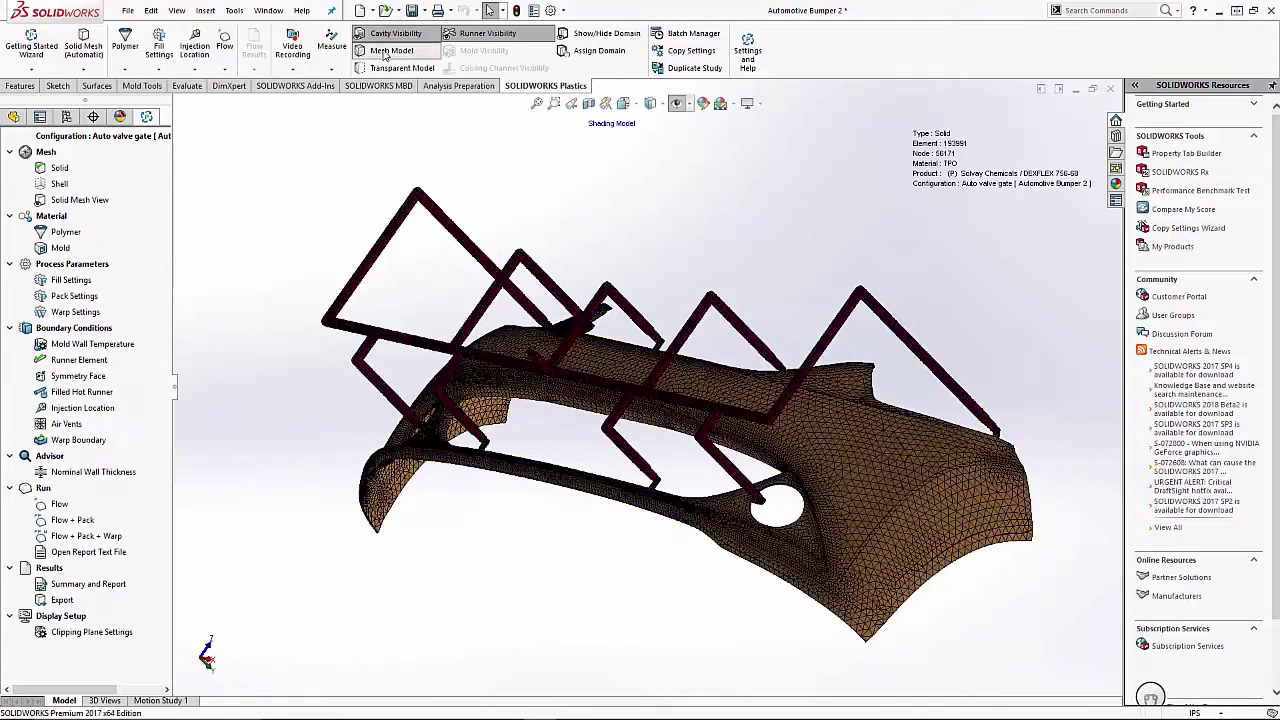
double_click(65, 233)
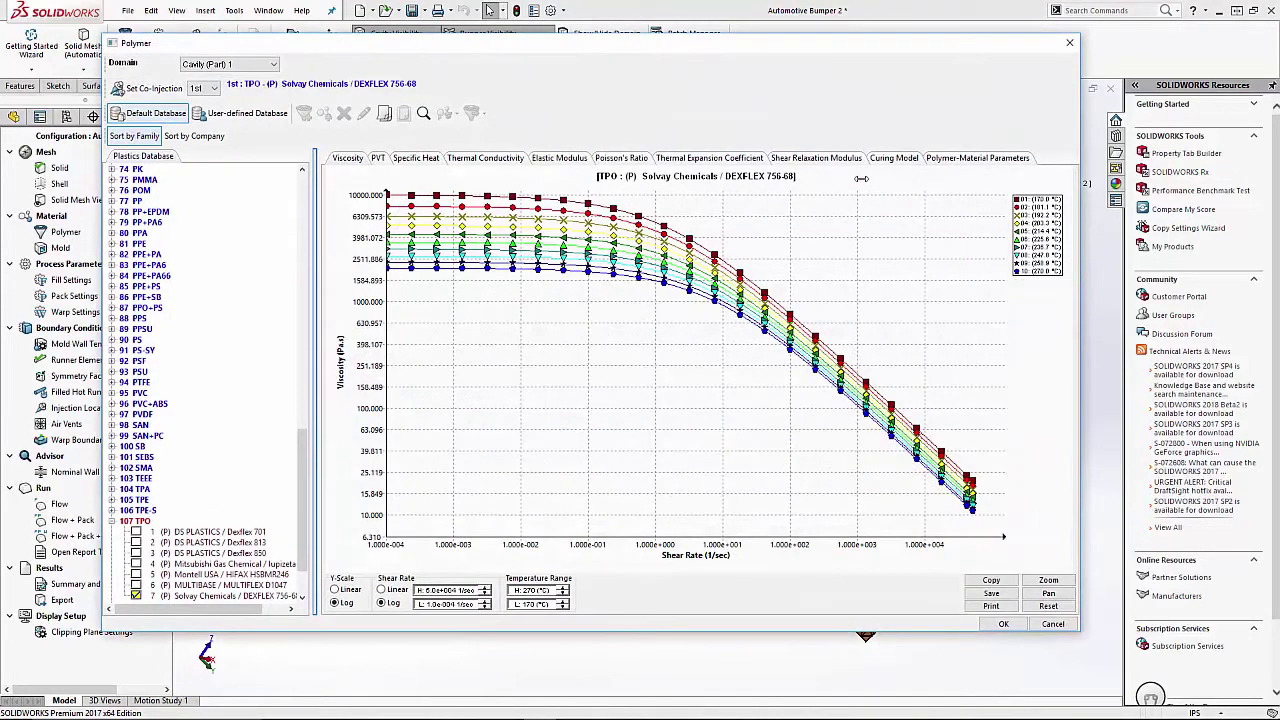
left_click(937, 160)
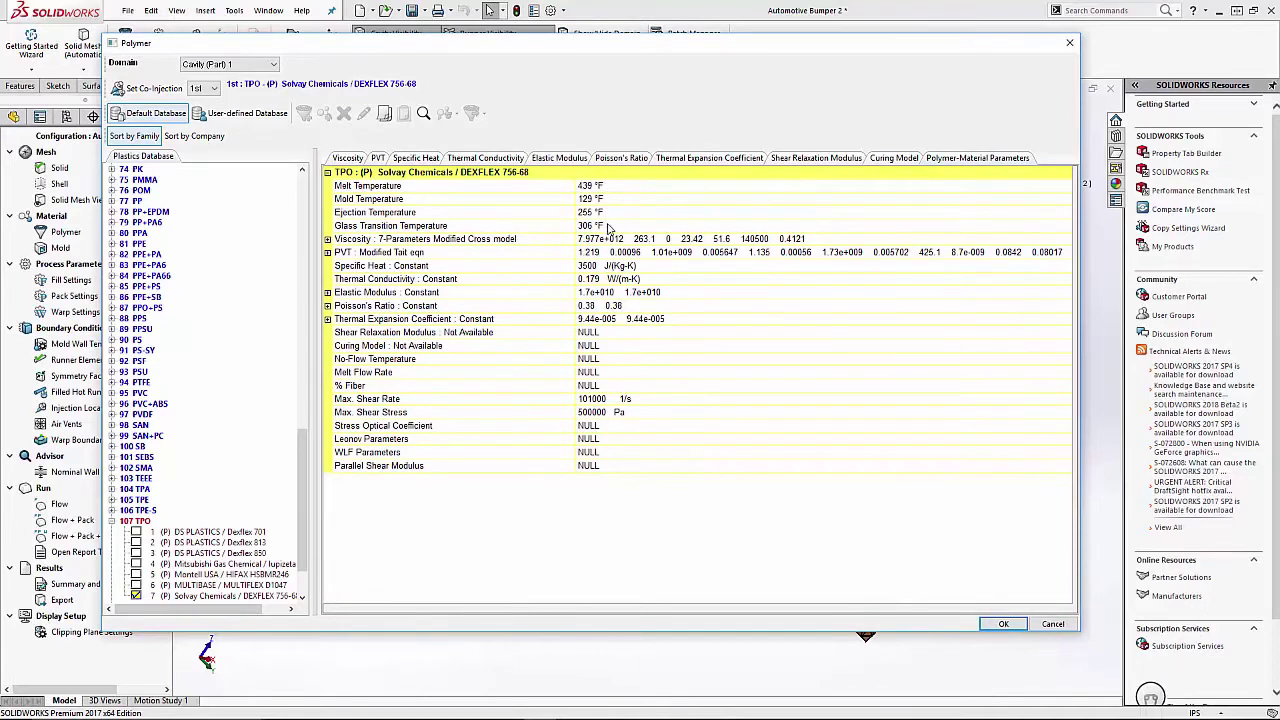
- Confirm the TPO polymer and accept fill settings: 4.03 s, 438.8 °F melt, 129.2 °F mold, 14507 psi
left_click(993, 628)
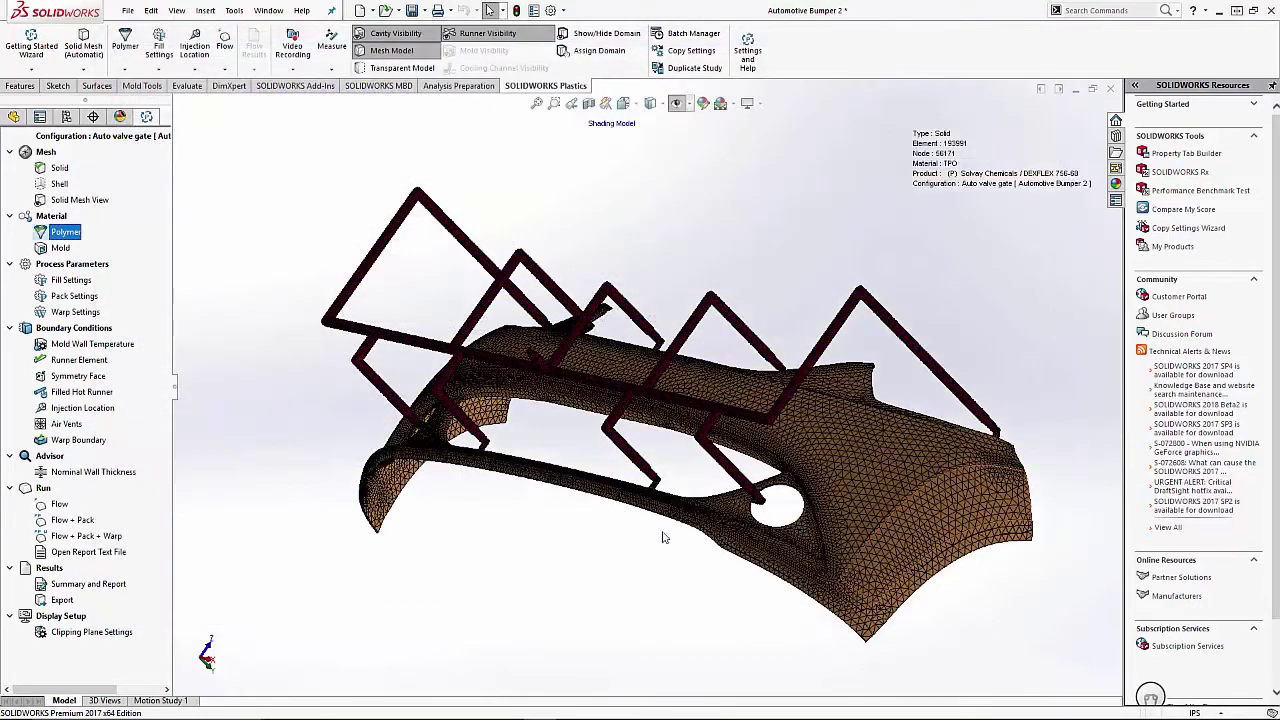
left_click(55, 287)
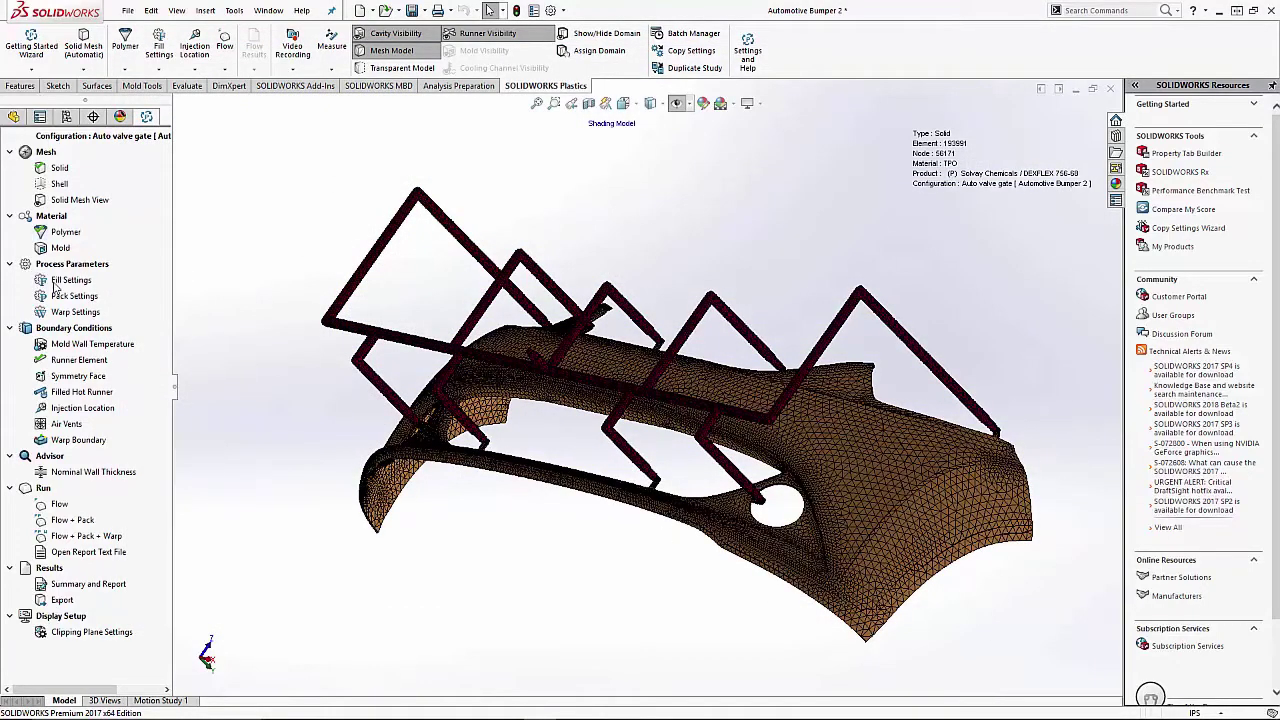
double_click(55, 285)
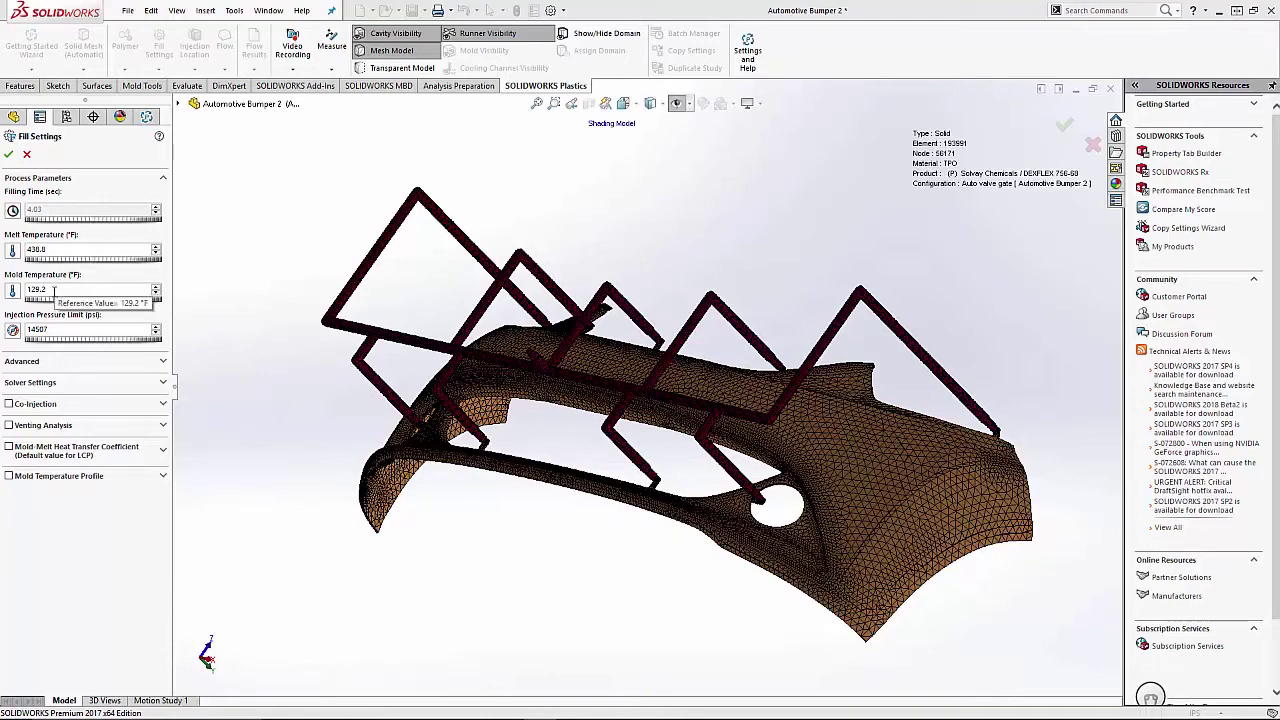
left_click(8, 153)
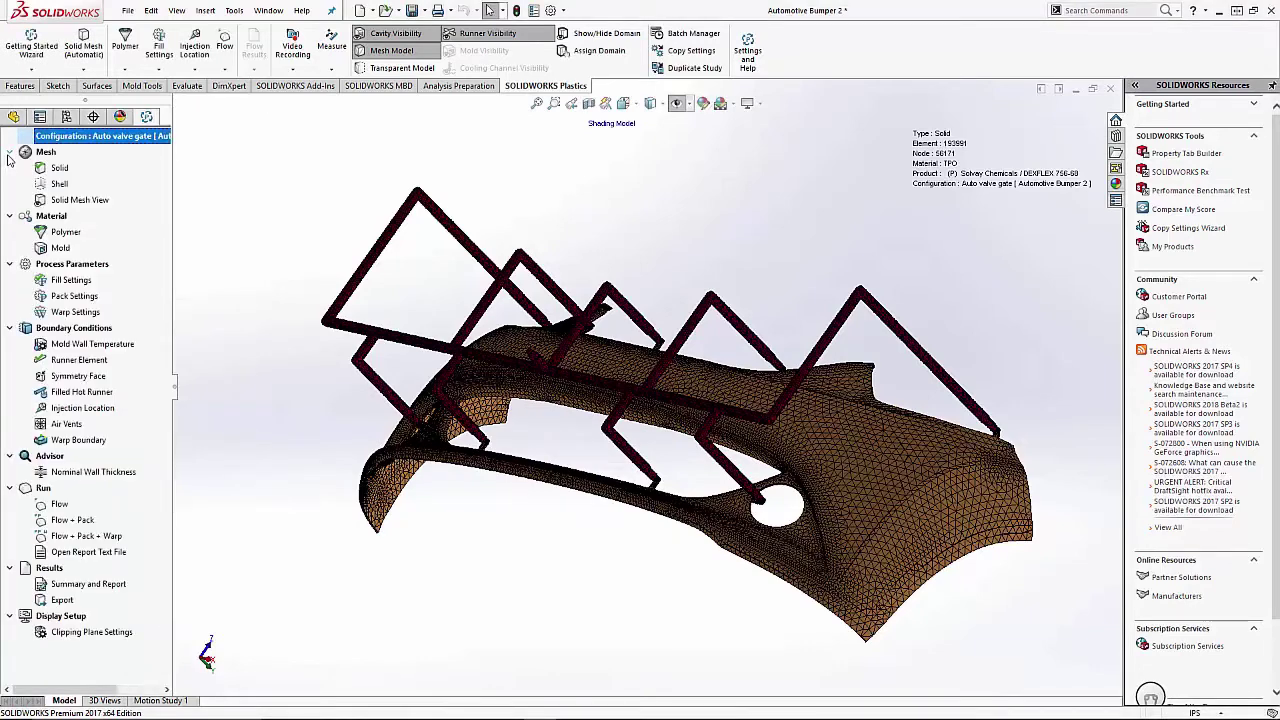
- Set the Filled Hot Runner boundary condition to 438 °F and apply it to the runners
left_click(71, 362)
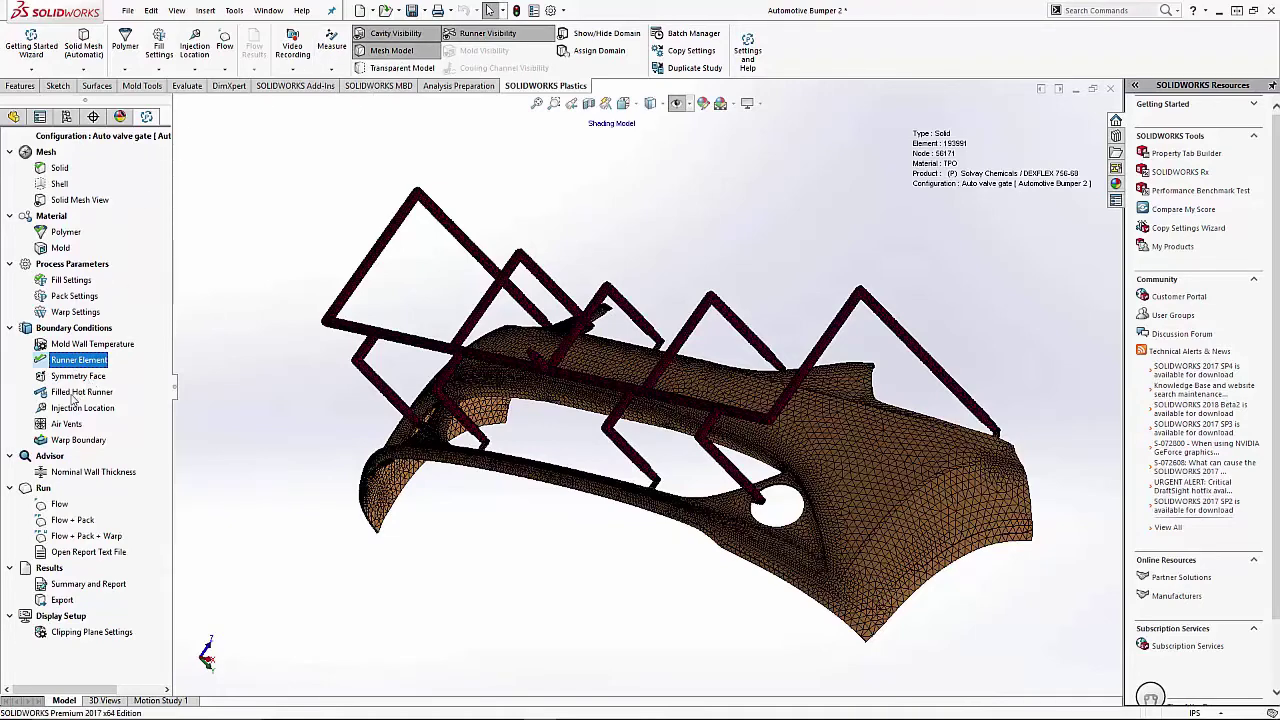
left_click(73, 398)
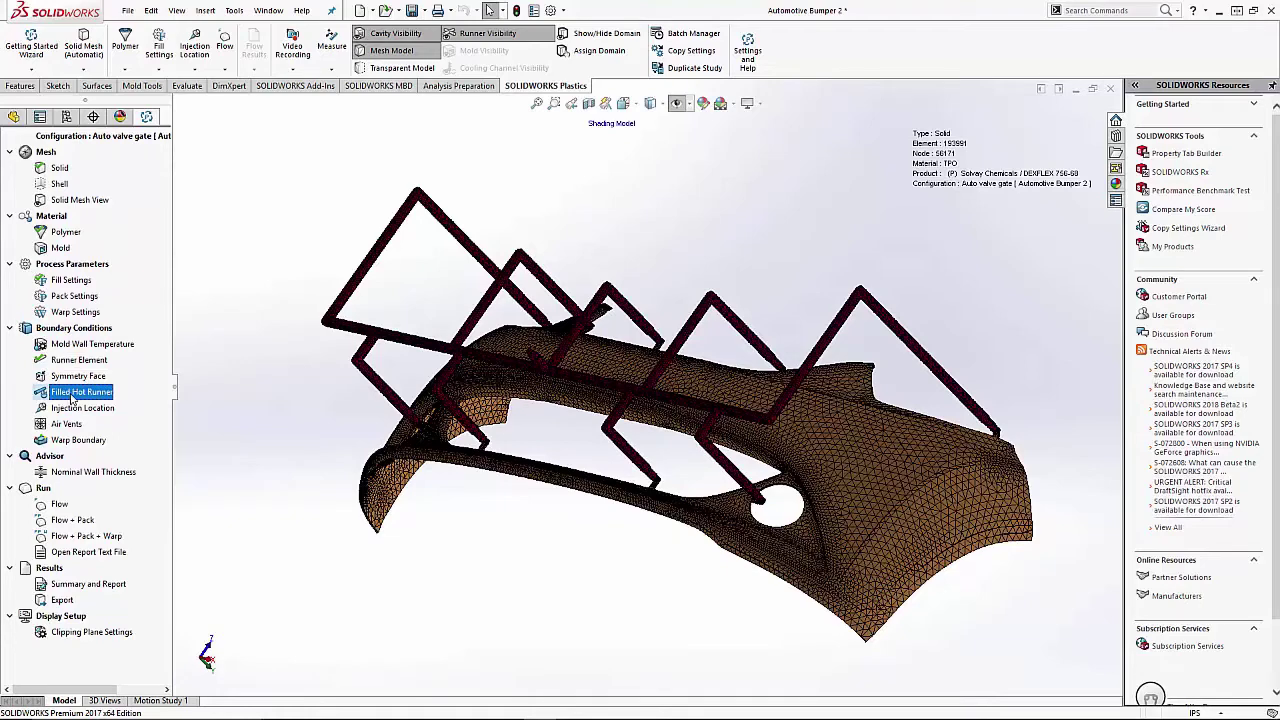
double_click(70, 397)
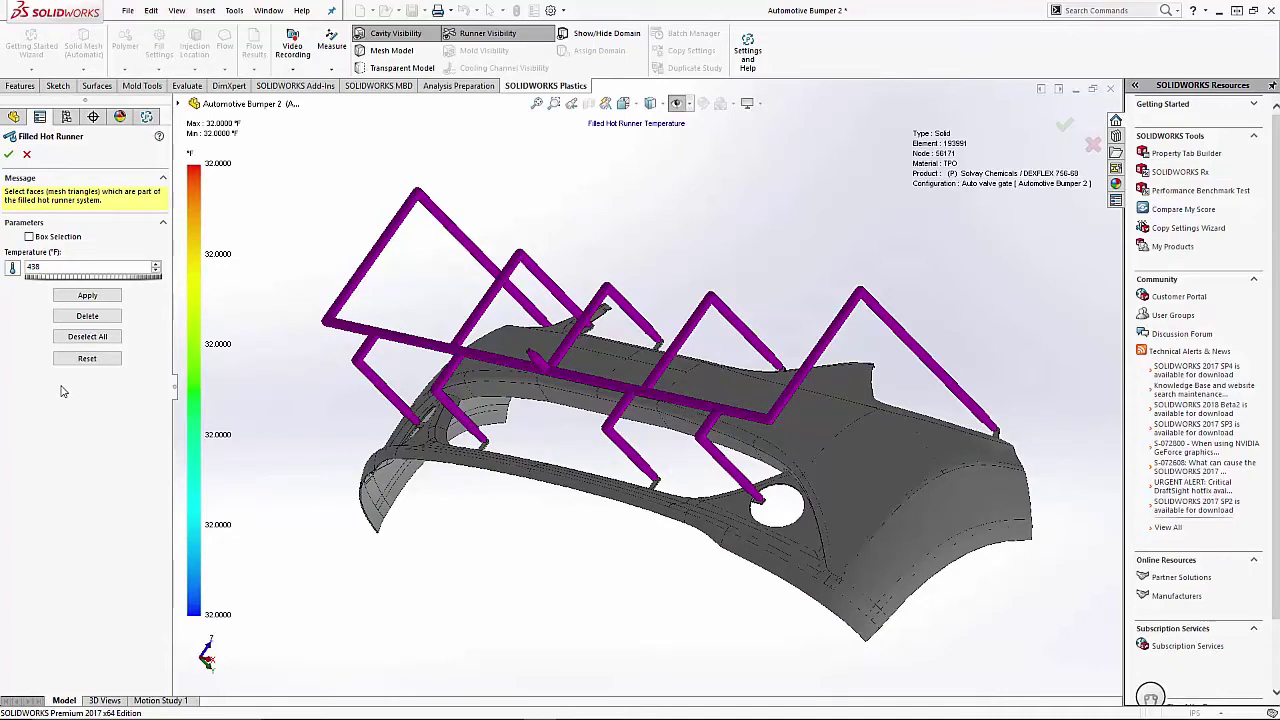
left_click(63, 298)
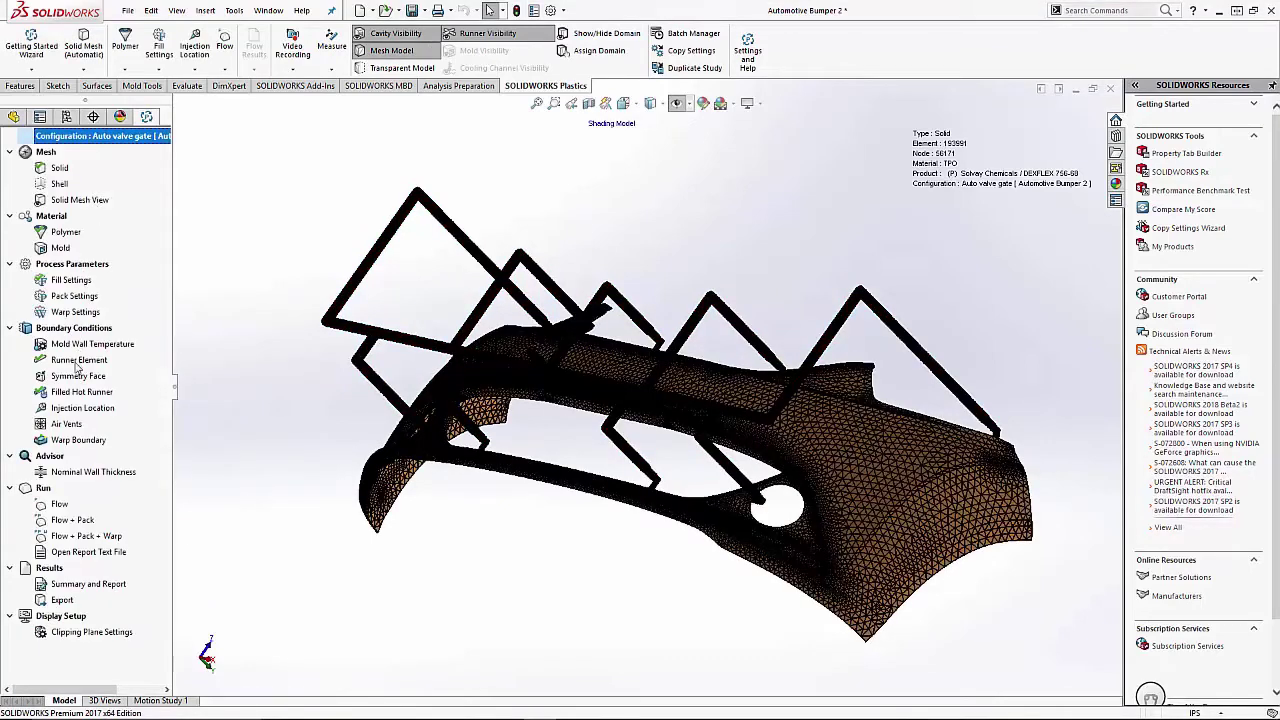
- Add an injection location with 0.75 inch pointer diameter at the hot-runner inlet tip
double_click(70, 407)
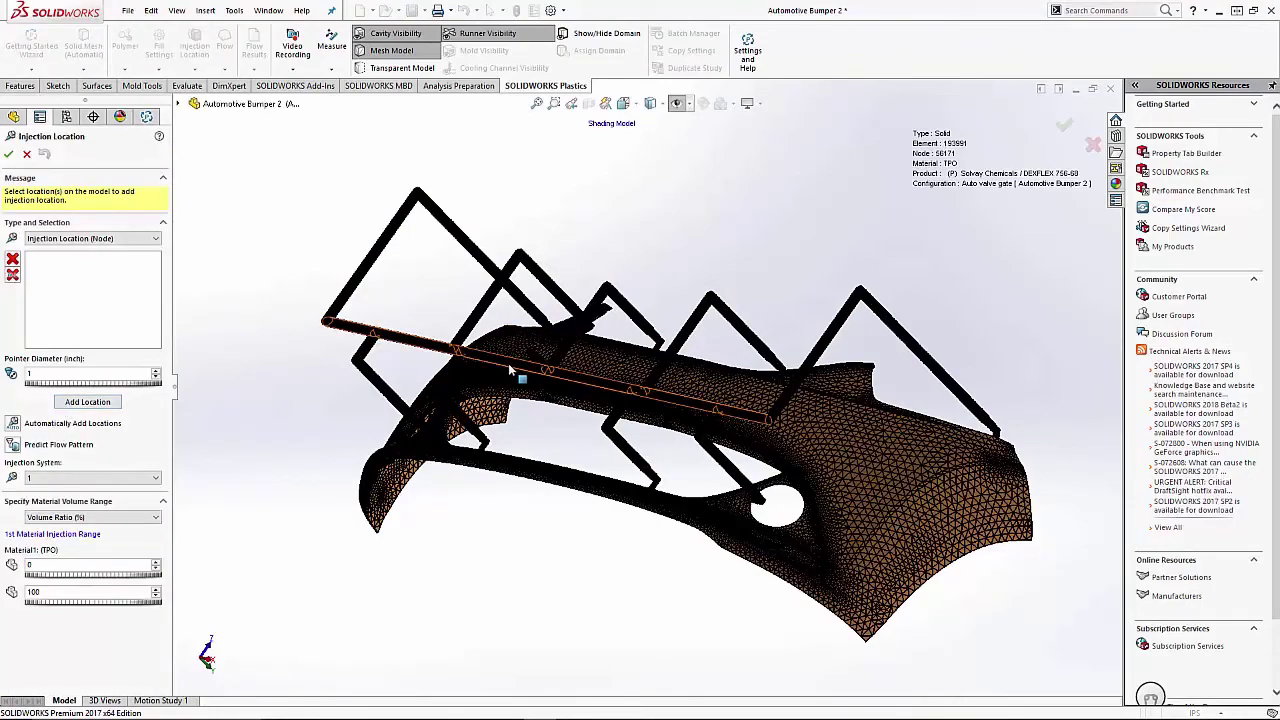
scroll(549, 370, "down", 3)
scroll(592, 335, "down", 4)
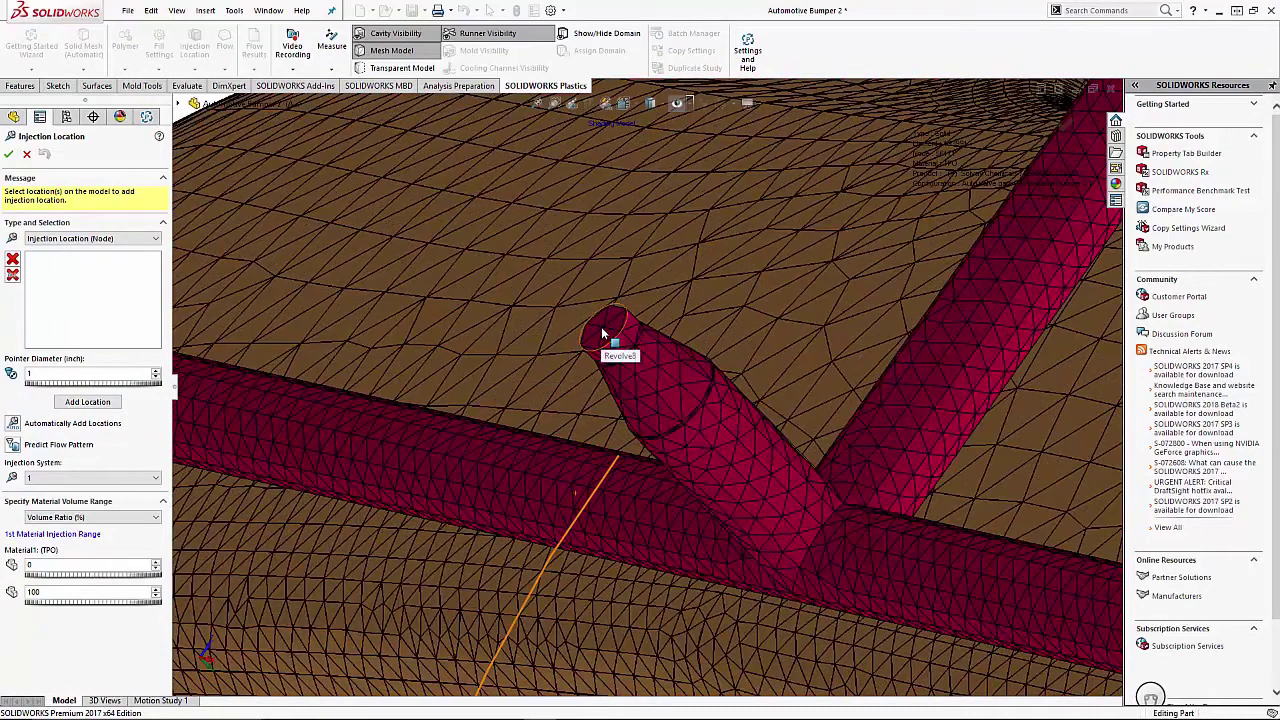
left_click(601, 326)
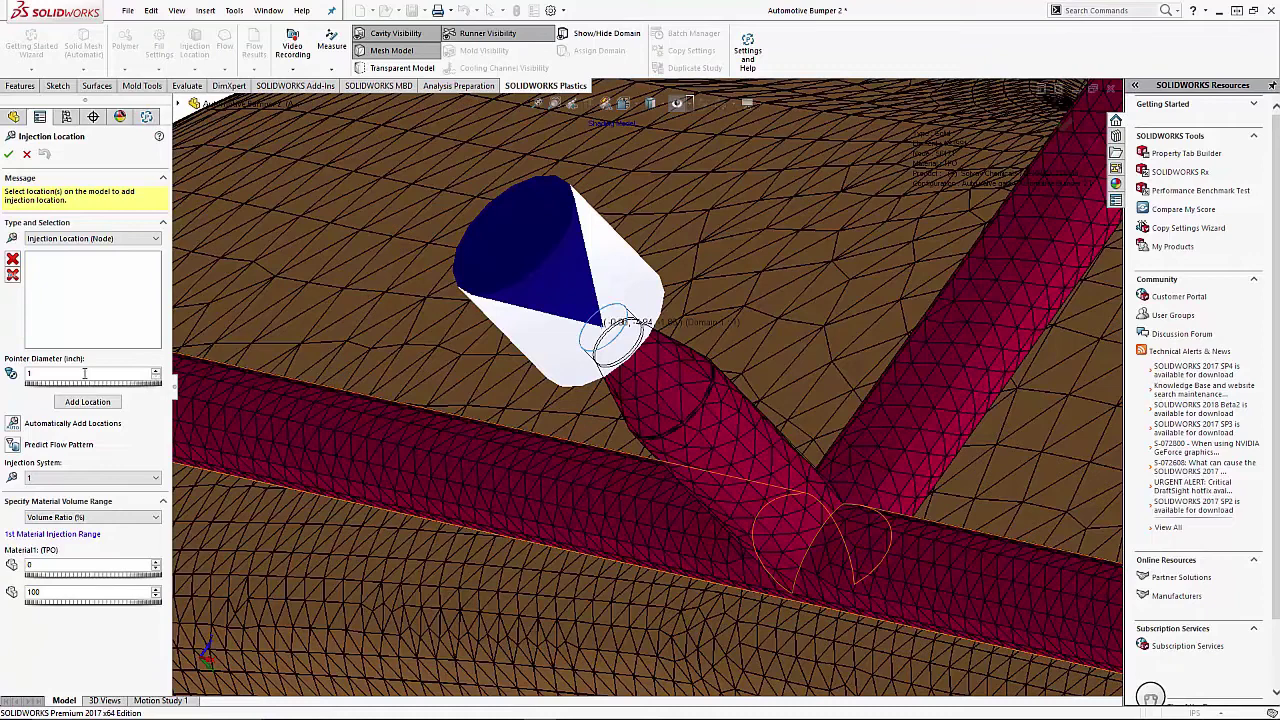
left_click(85, 373)
type(".25")
key("Return")
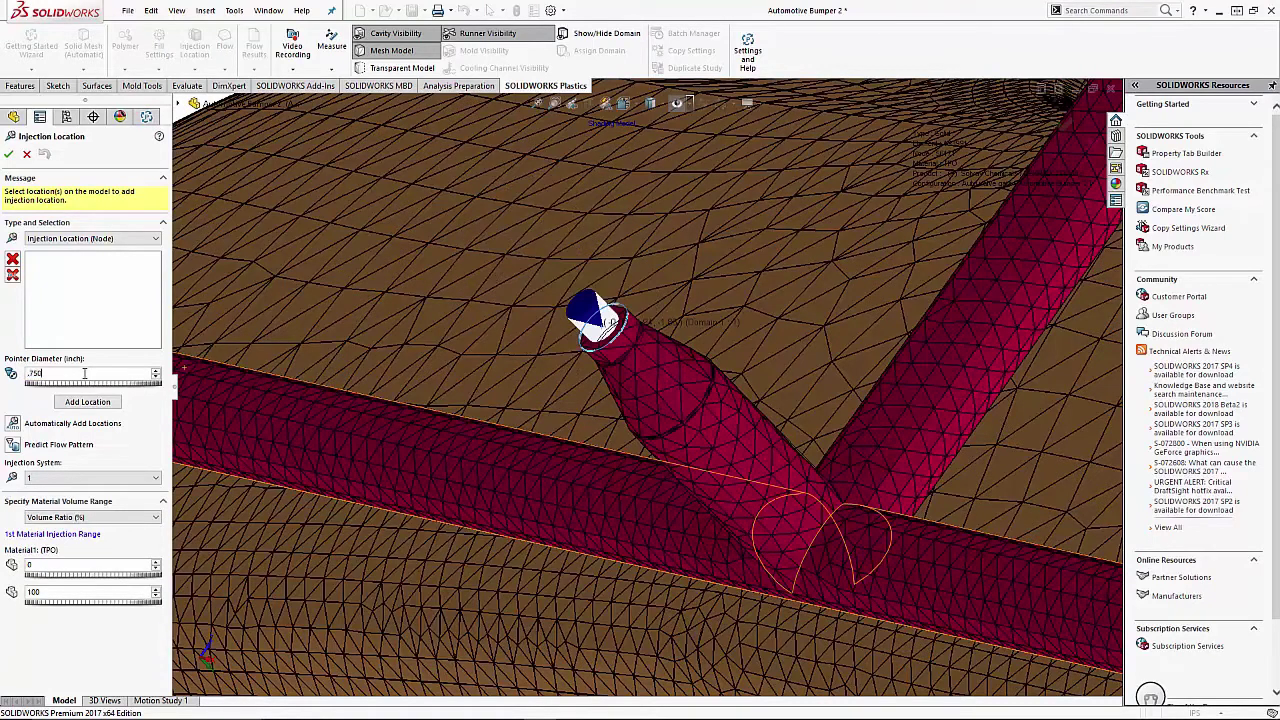
key("Return")
left_click(88, 402)
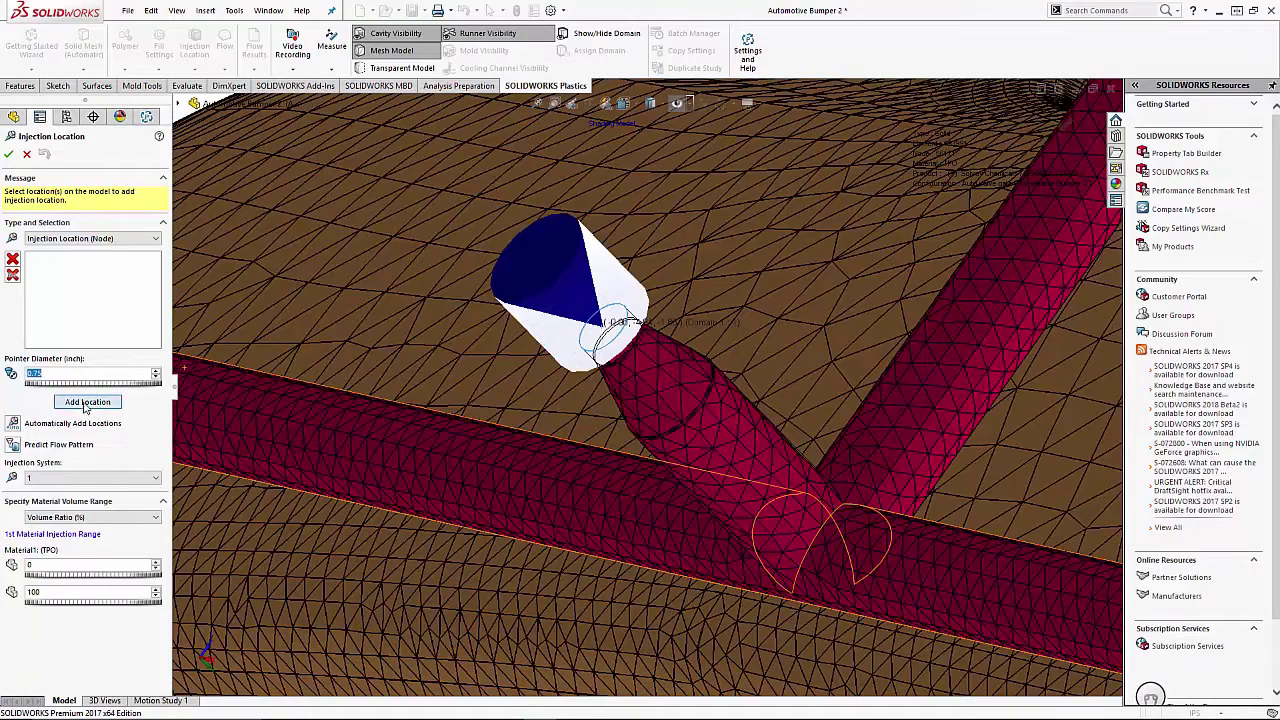
scroll(432, 353, "up", 3)
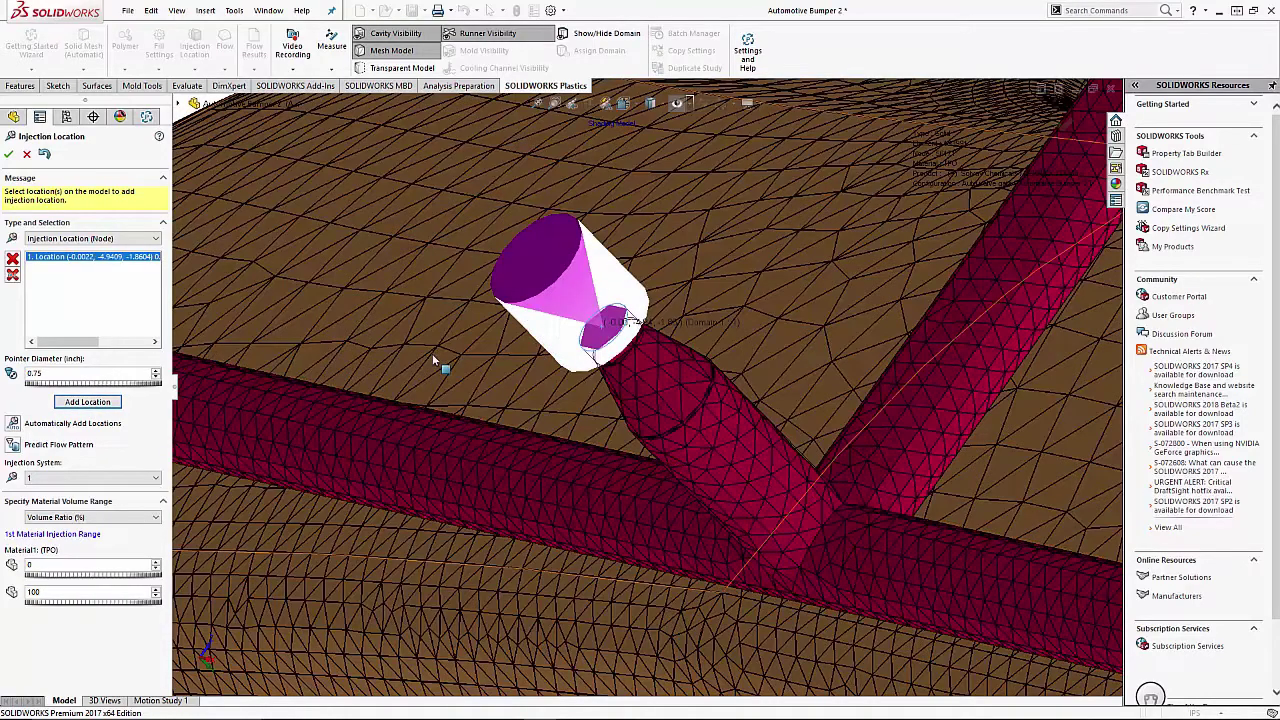
middle_click_drag(432, 352, 290, 410)
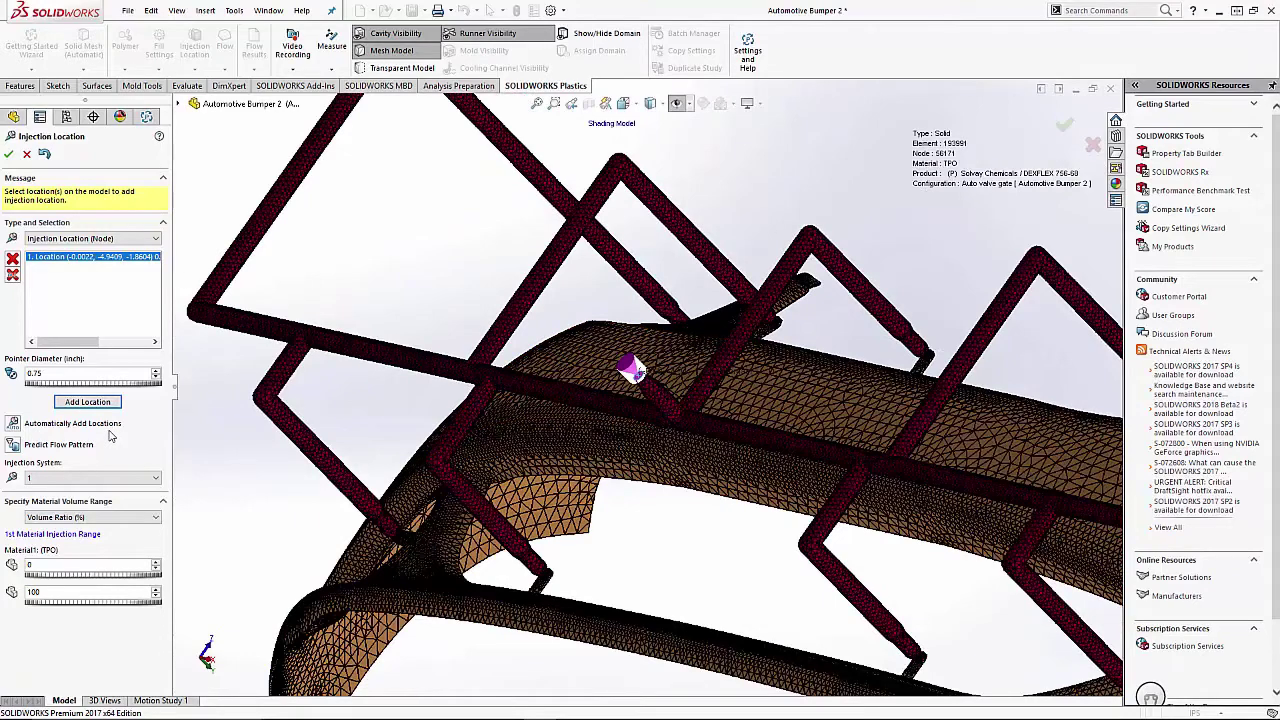
middle_click_drag(196, 462, 790, 498)
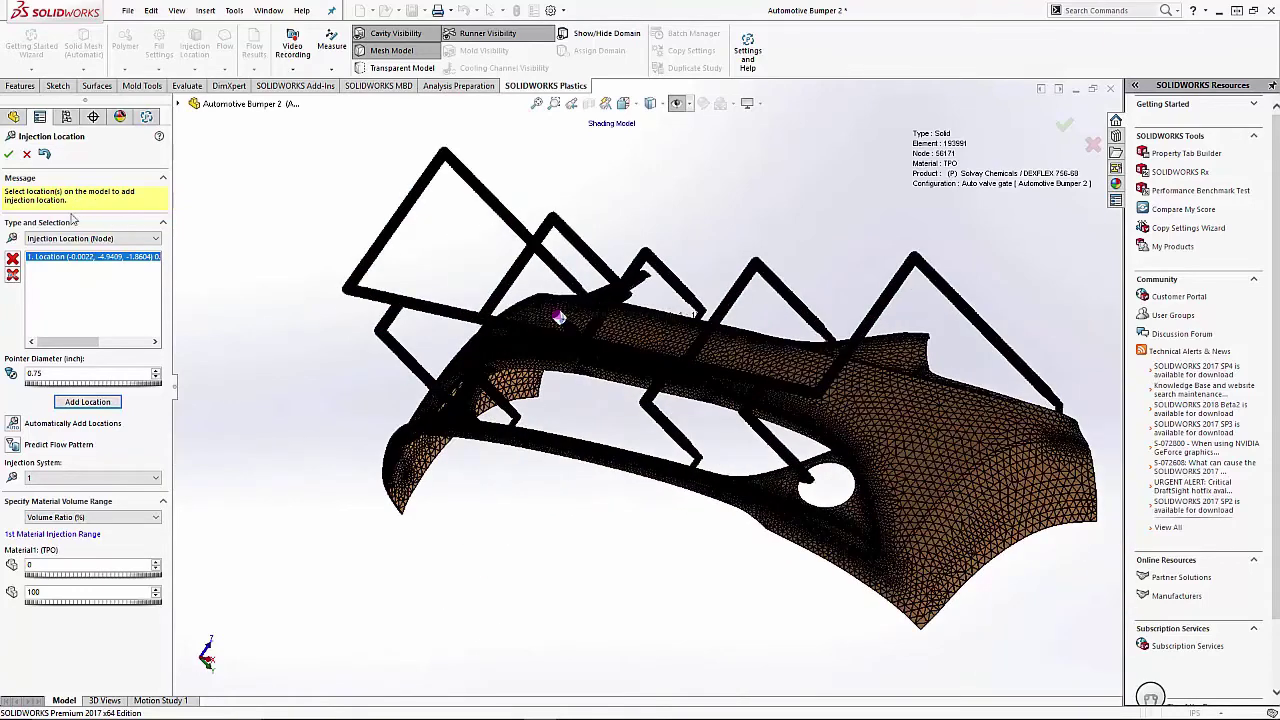
- Switch the type to Control Valve and auto-add valves at the nine runner-cavity interfaces found
left_click(157, 238)
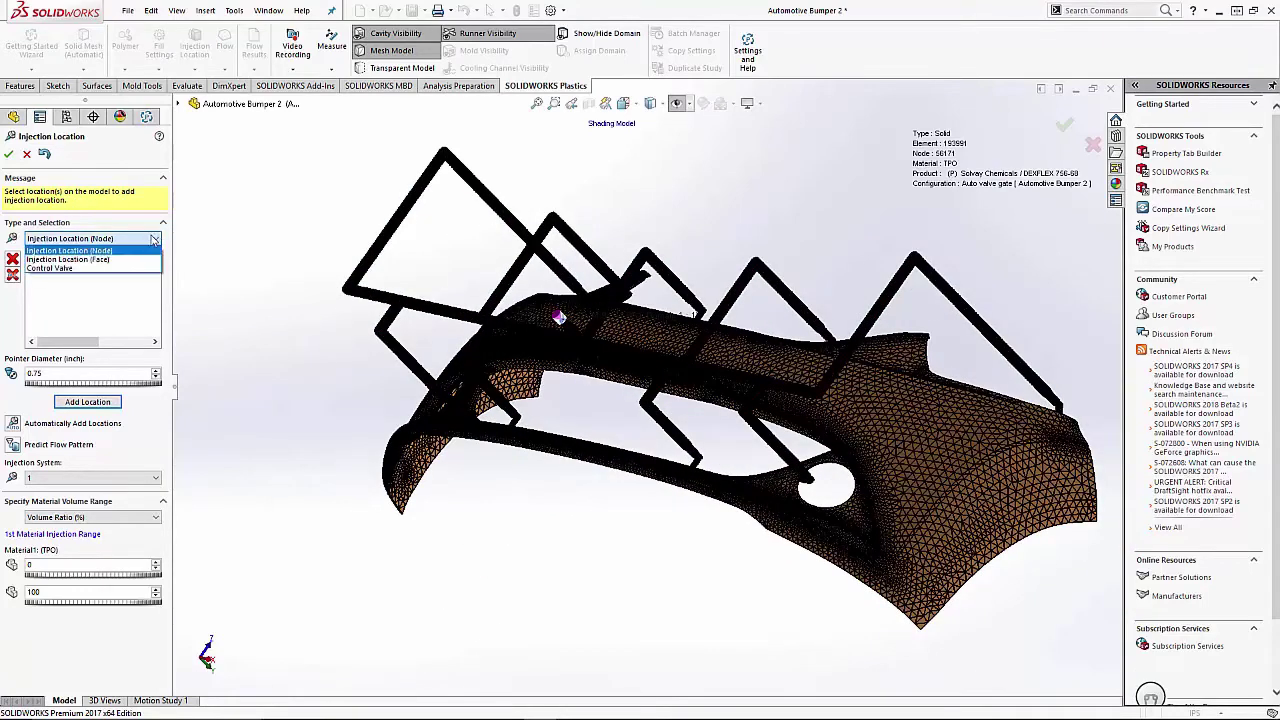
left_click(73, 269)
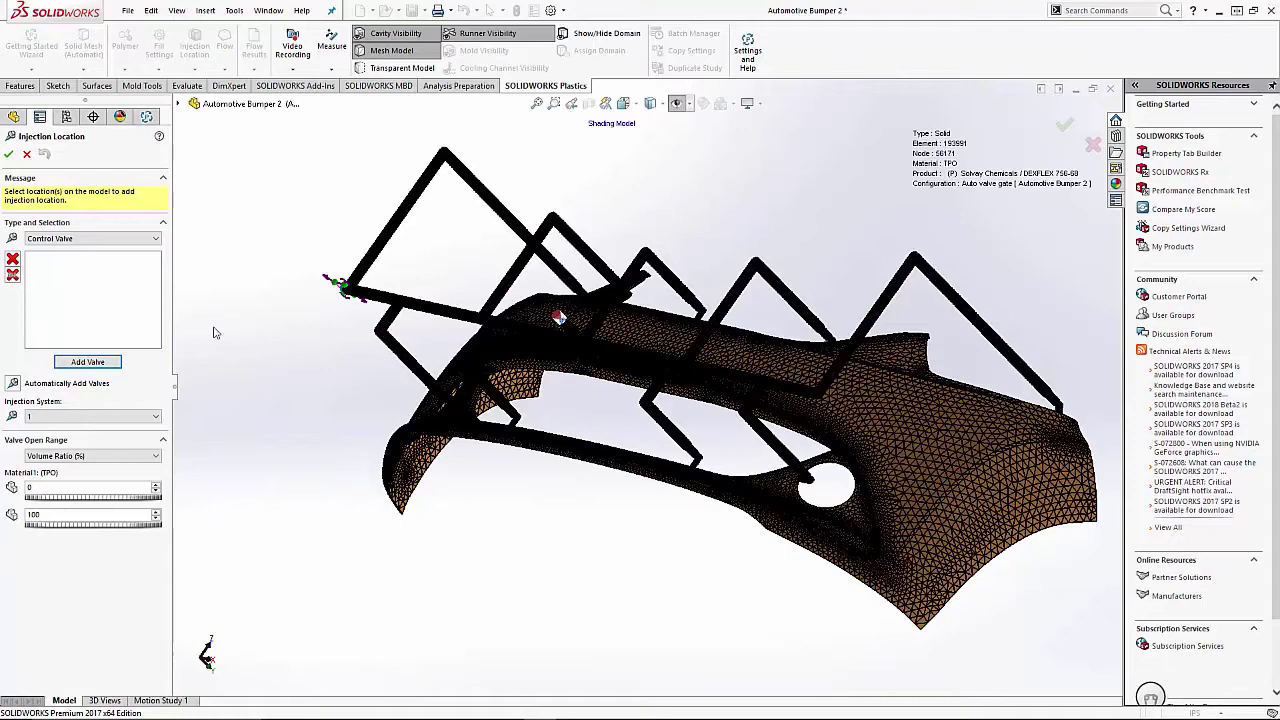
middle_click_drag(213, 332, 267, 352)
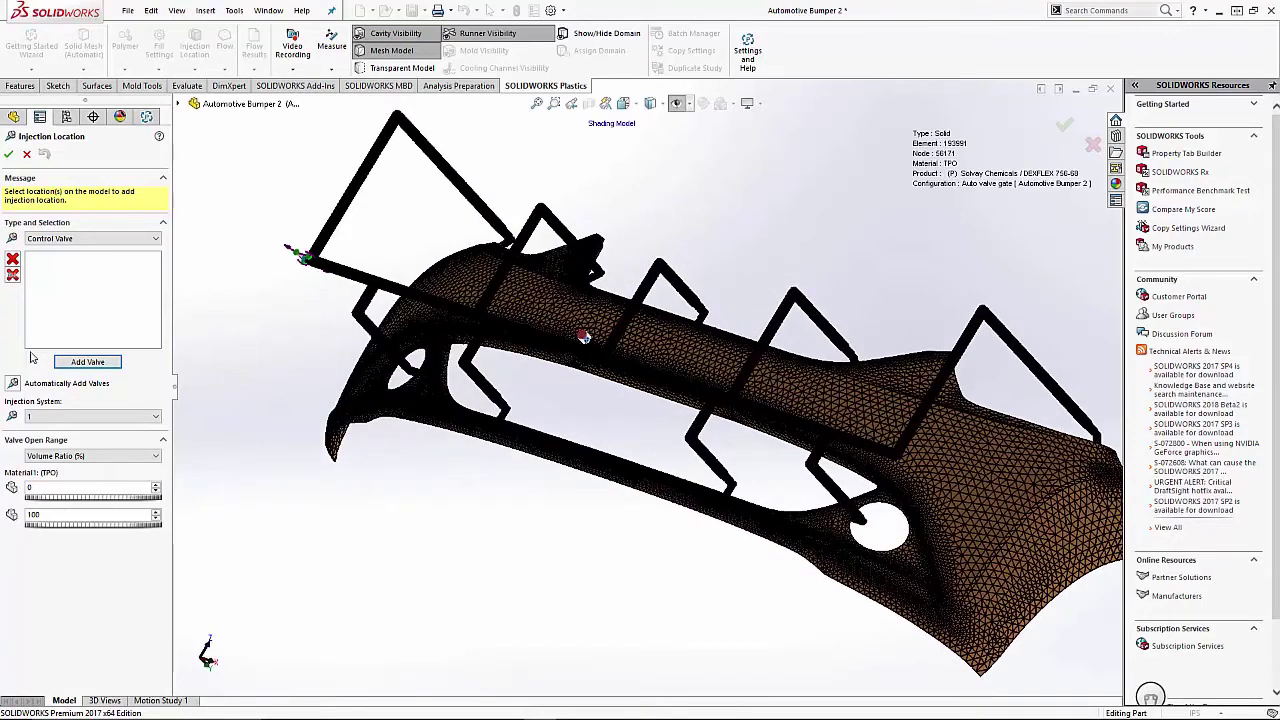
left_click(14, 385)
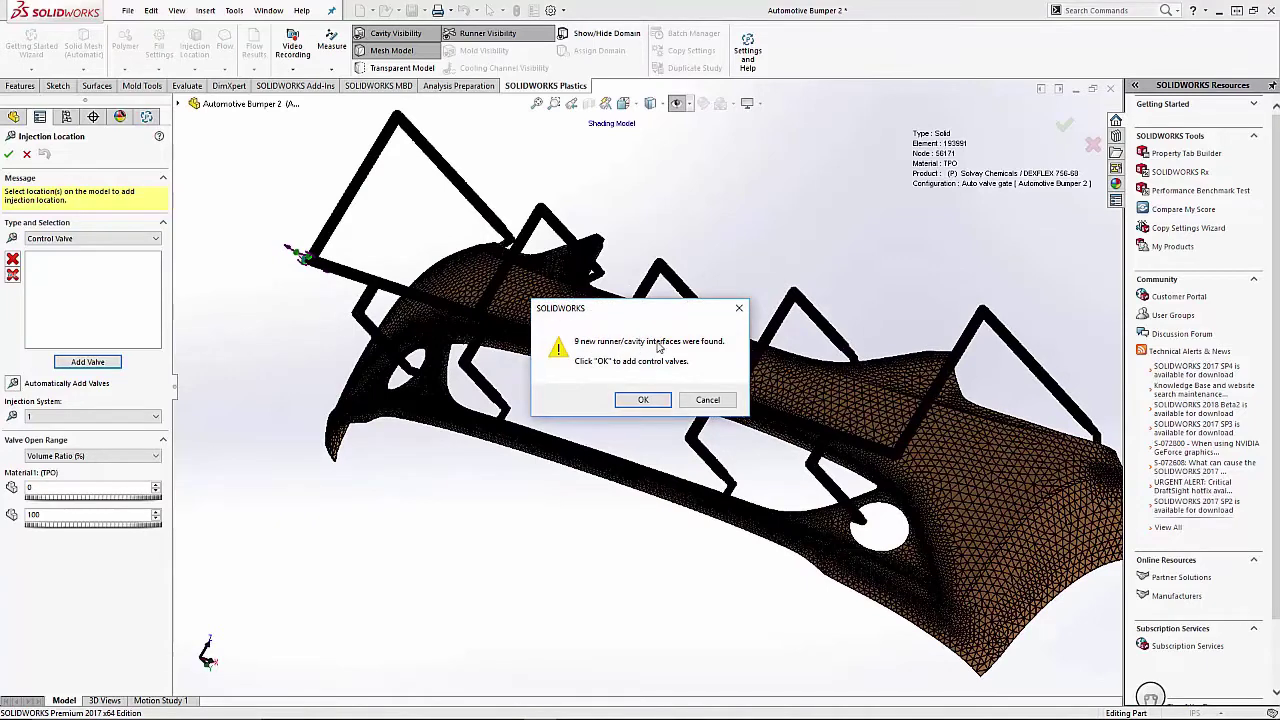
left_click(640, 400)
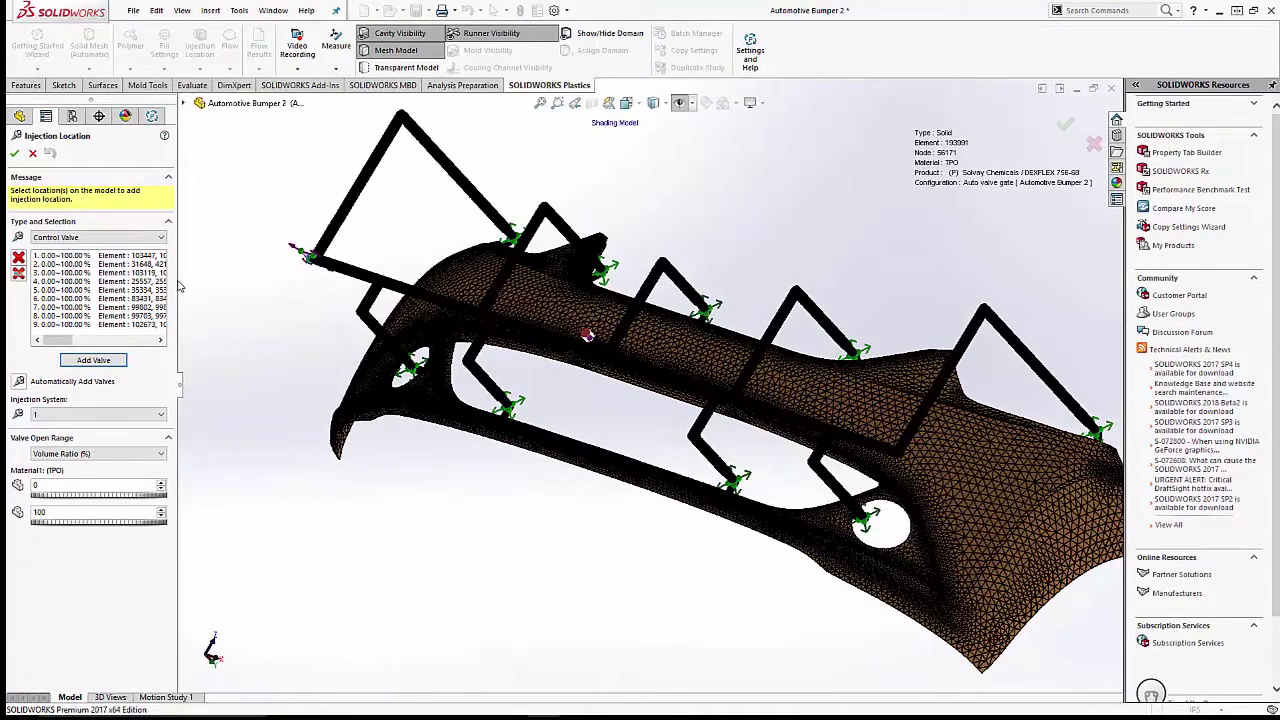
- Widen the settings panel and check valve 1, leaving its 0–100% open range unchanged
left_click_drag(180, 287, 266, 287)
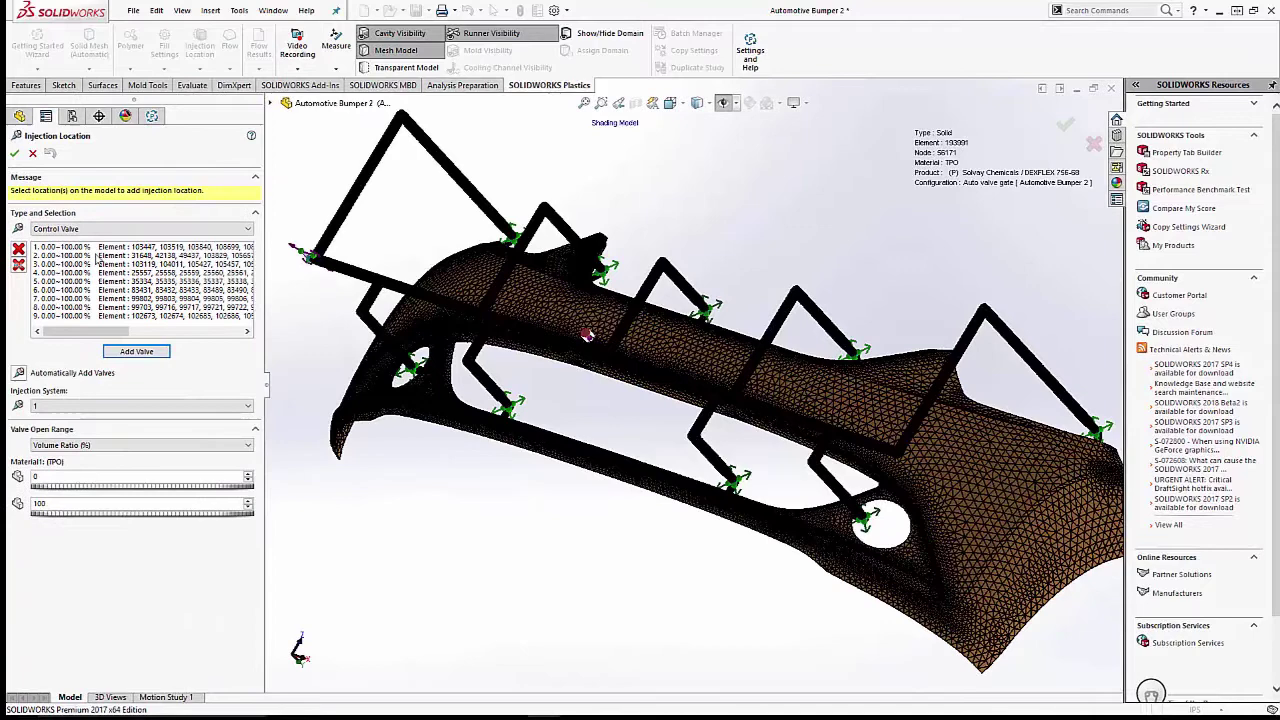
left_click(66, 247)
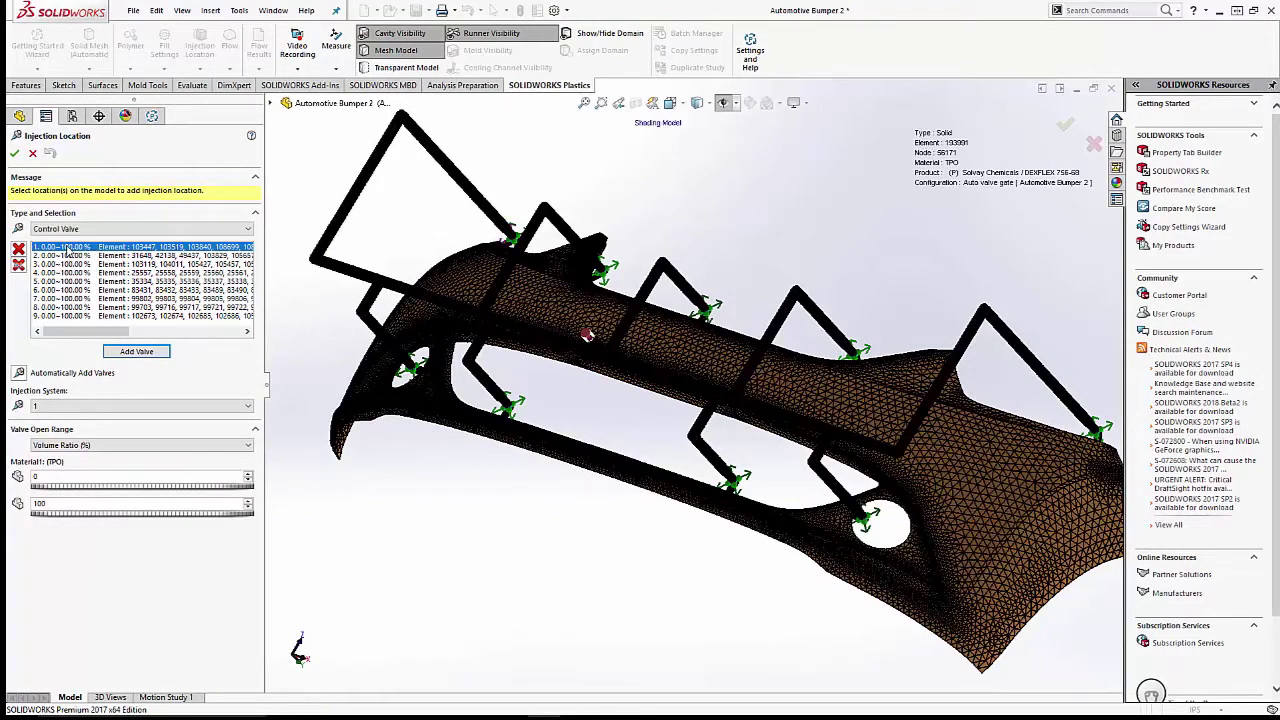
left_click(66, 256)
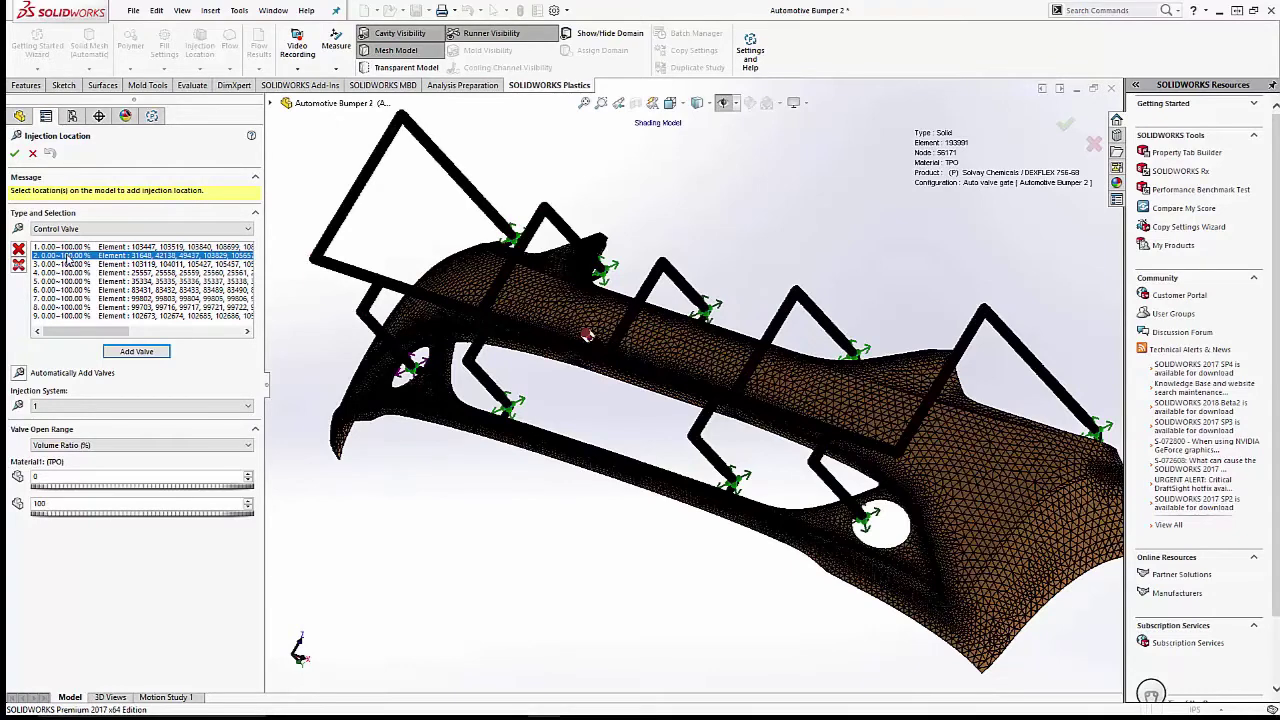
left_click(62, 250)
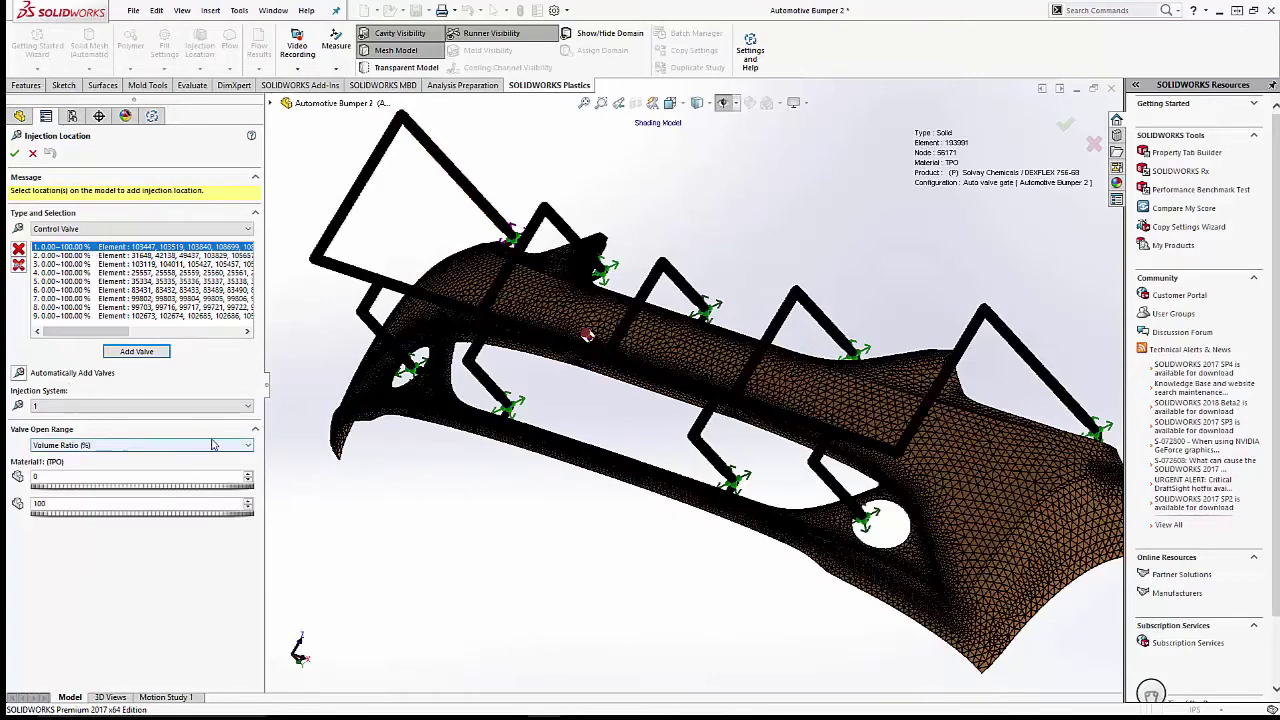
left_click(247, 448)
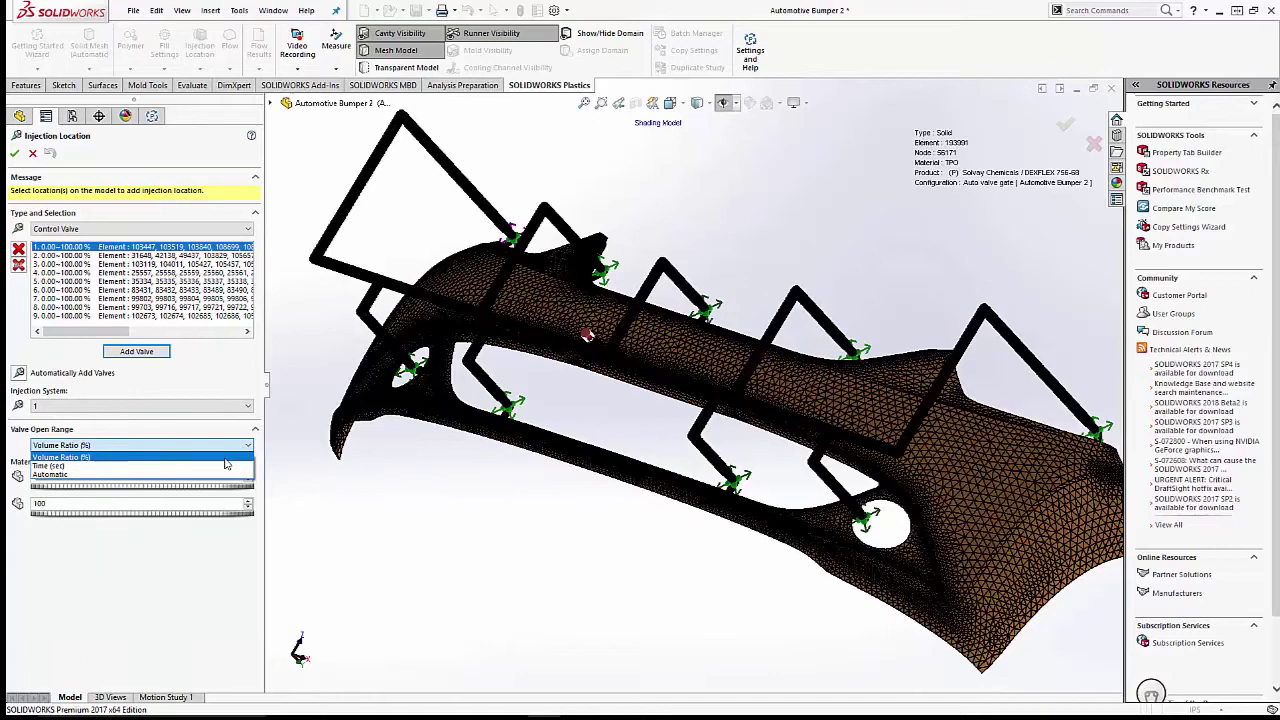
left_click(220, 458)
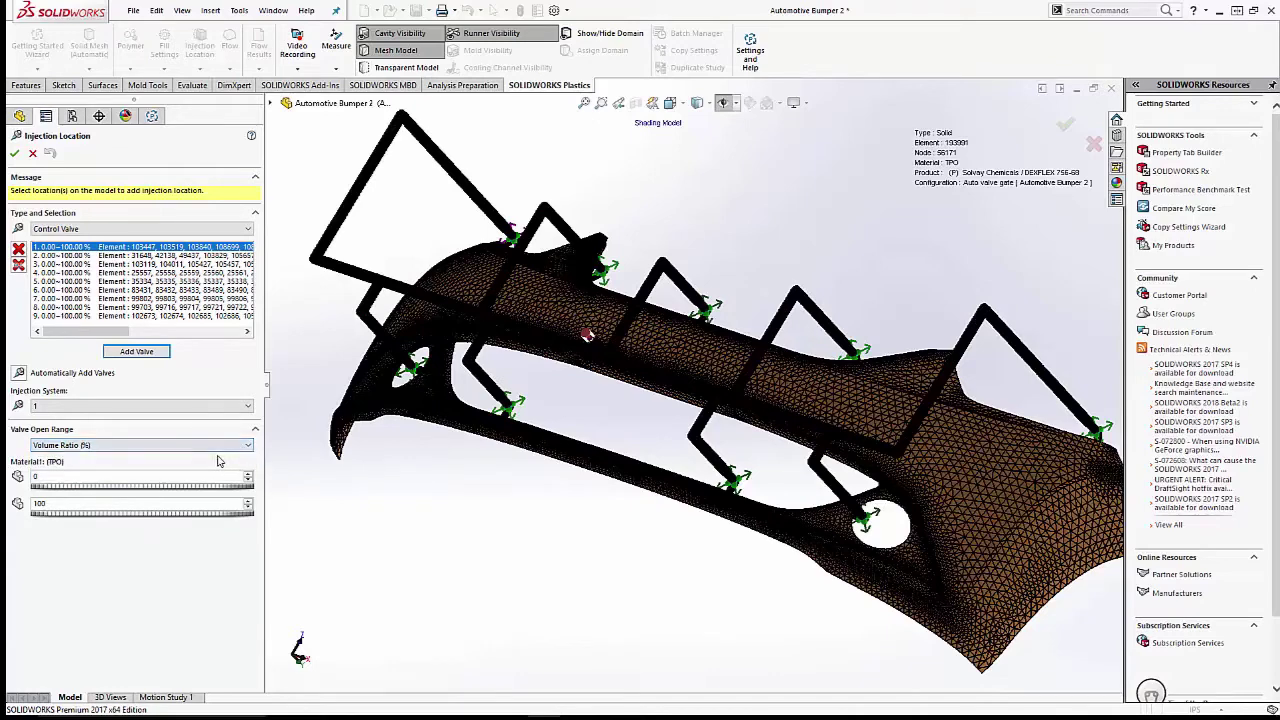
- Set valves 2 and 3 to an Automatic valve open range
left_click(78, 256)
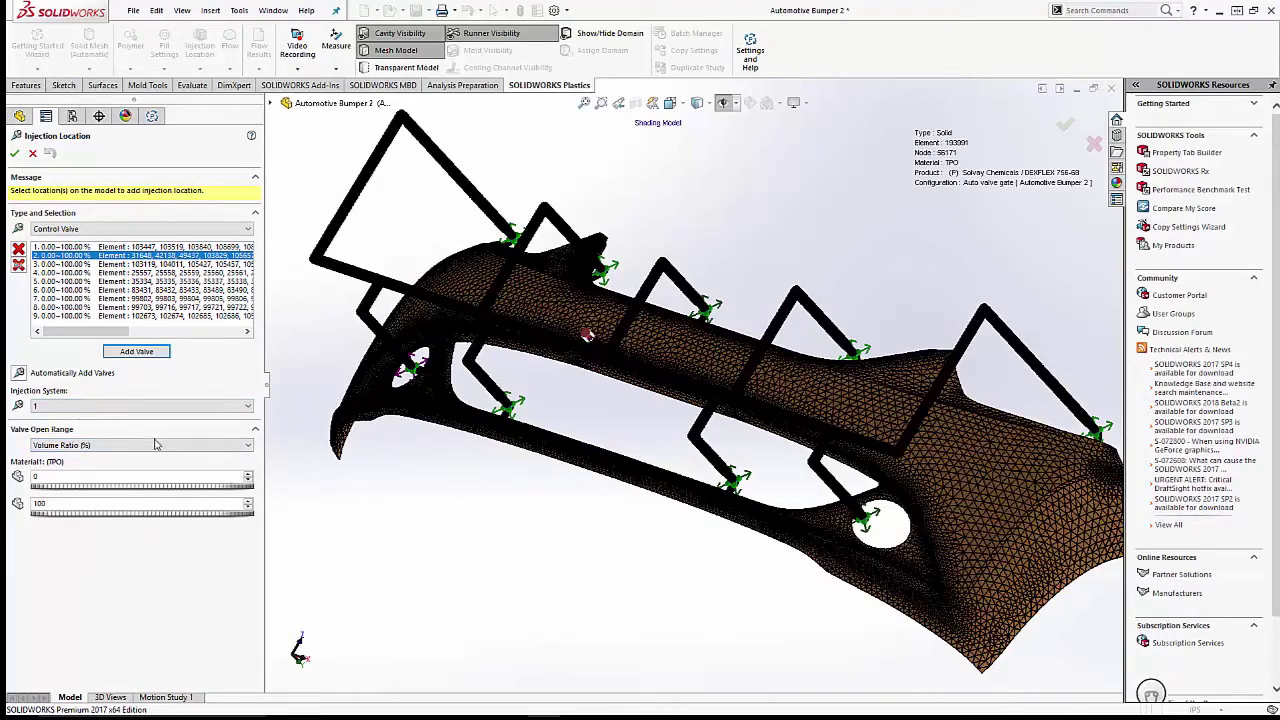
left_click(152, 445)
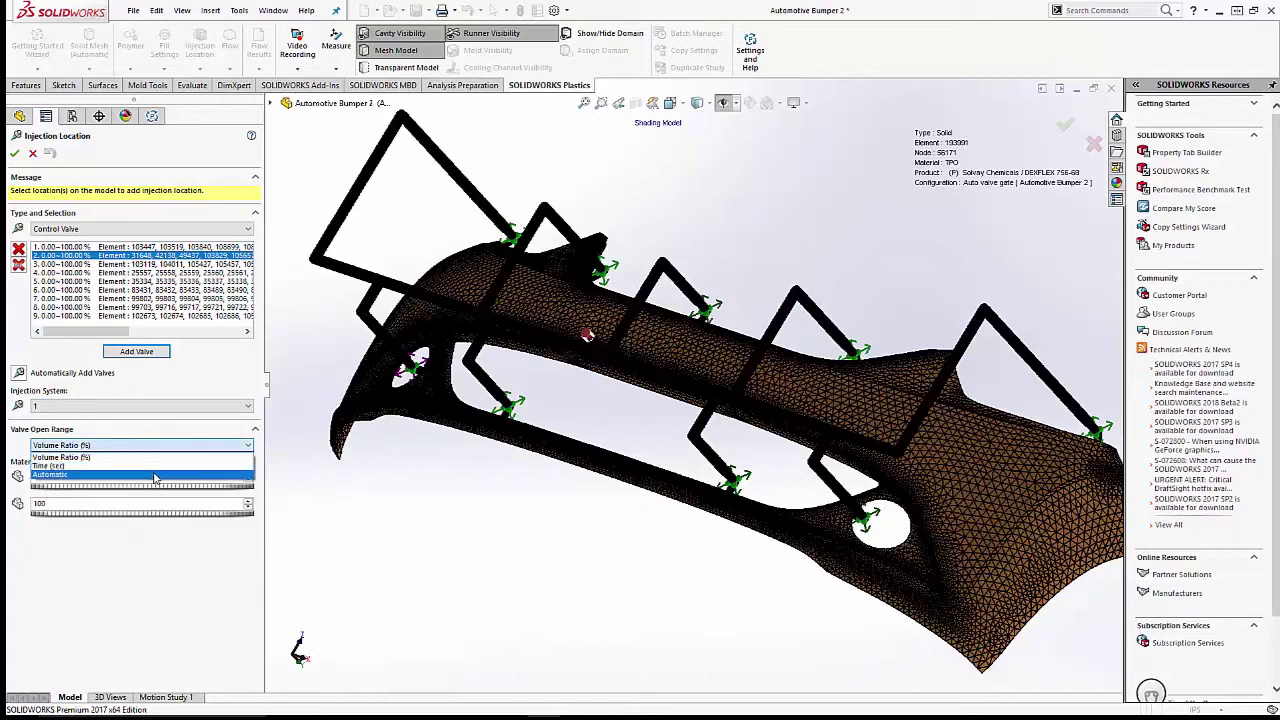
left_click(155, 474)
left_click(131, 352)
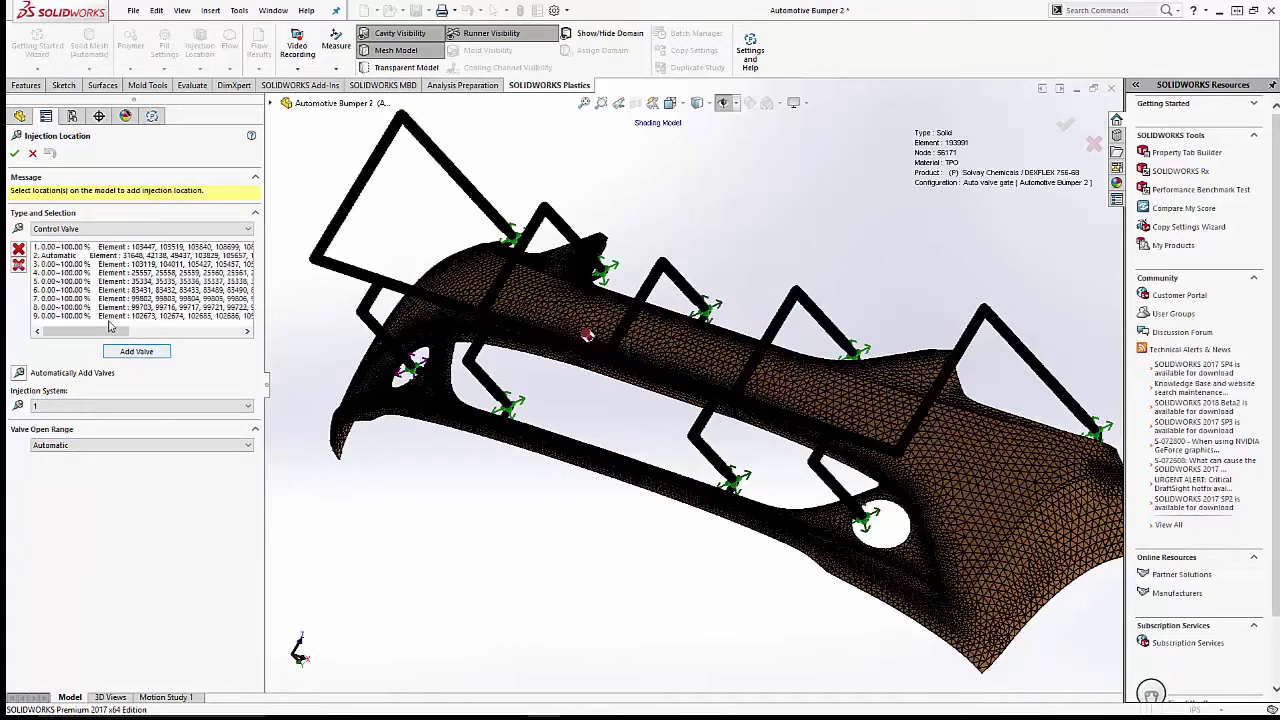
left_click(80, 264)
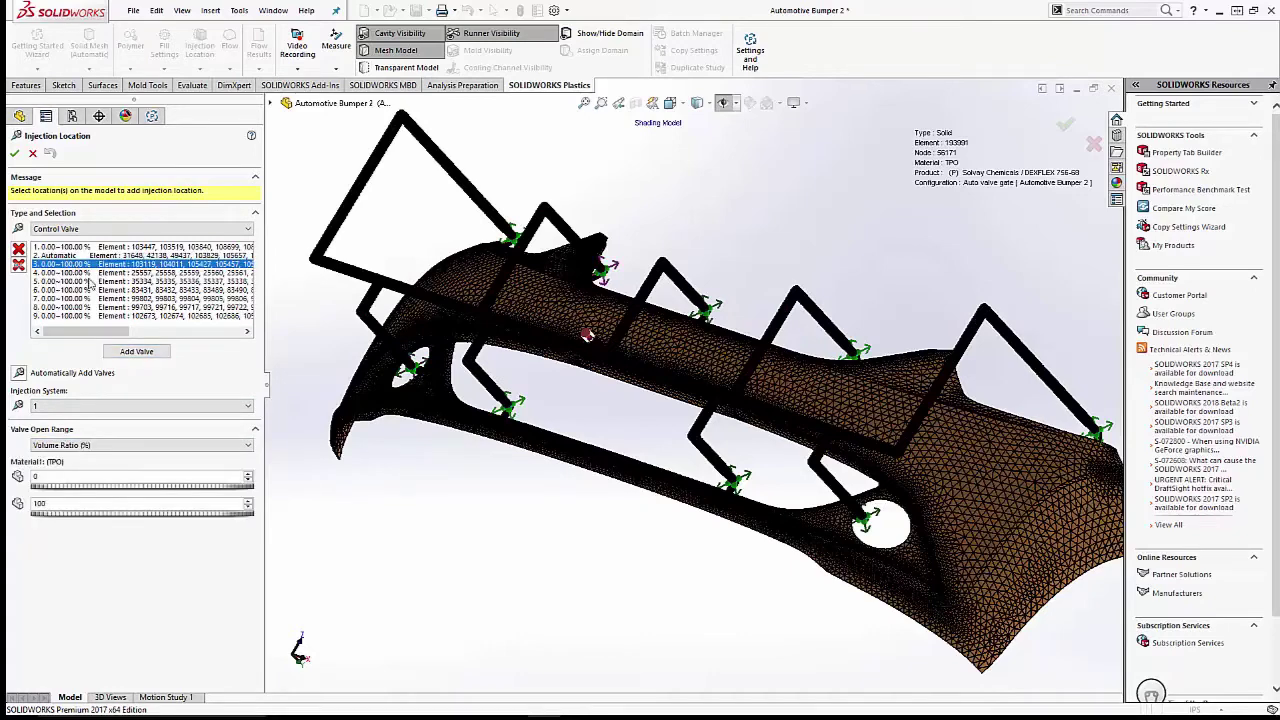
left_click(136, 446)
left_click(133, 474)
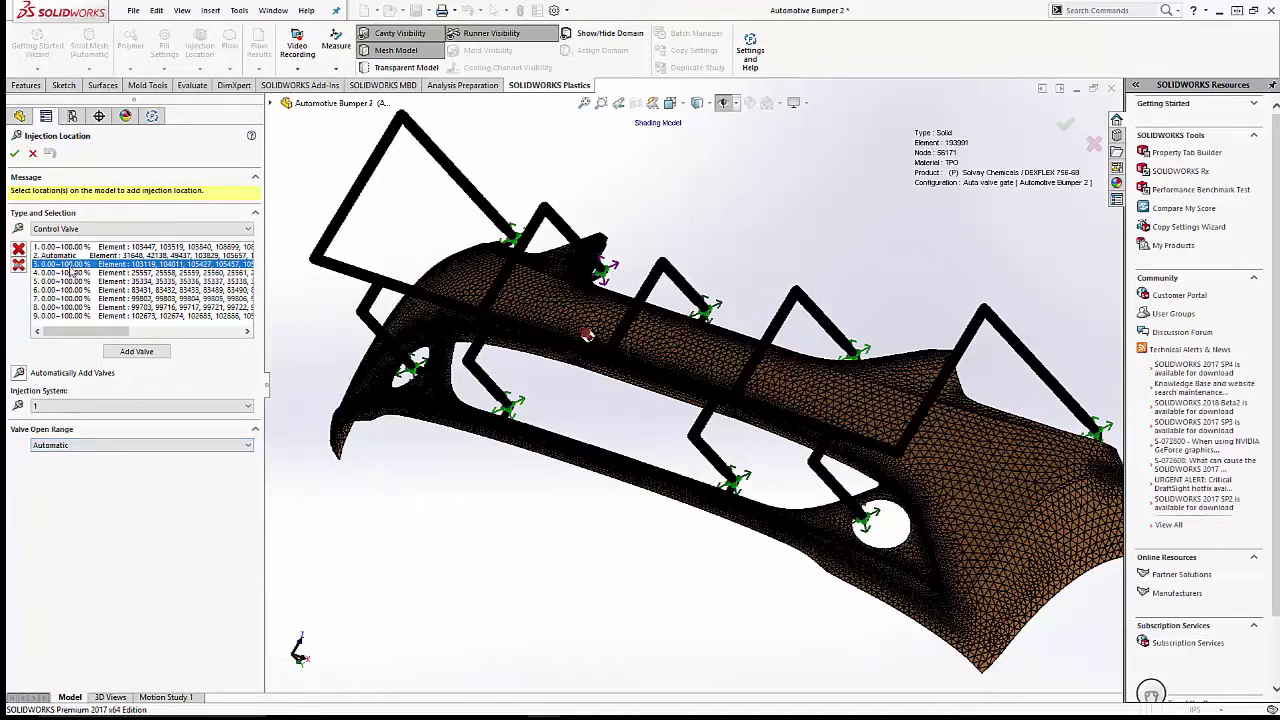
left_click(113, 353)
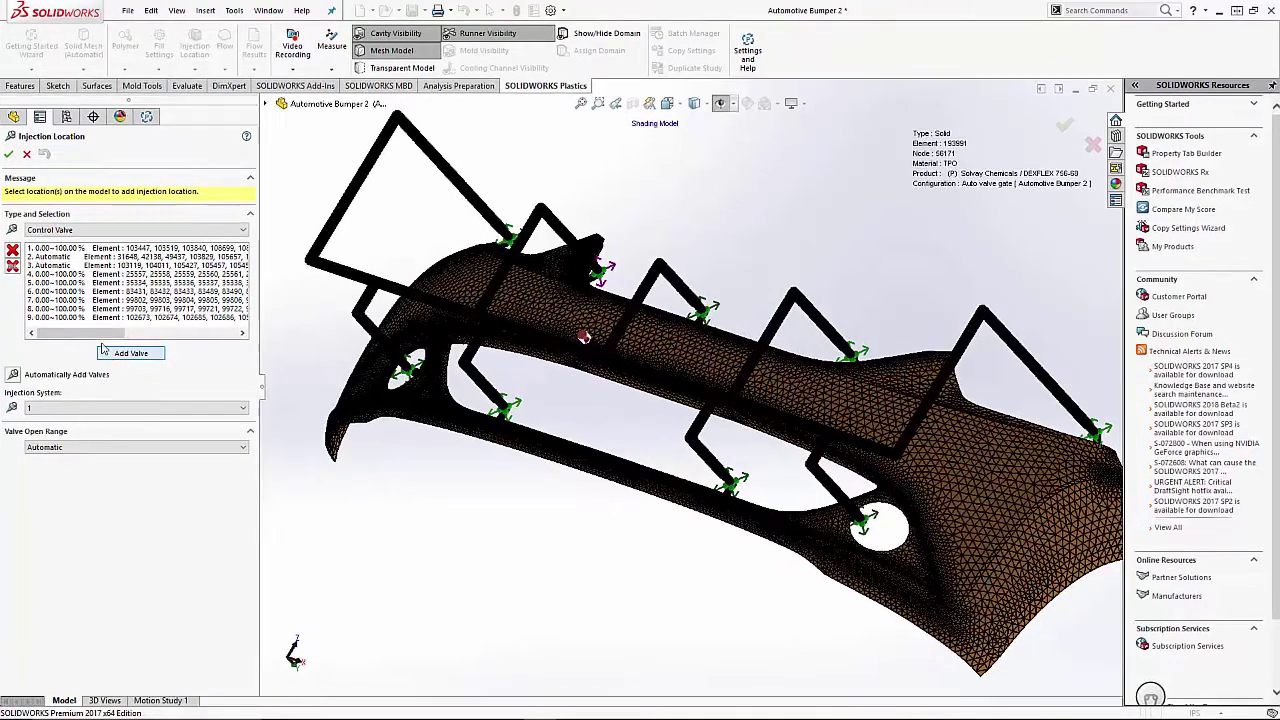
- Set valves 4, 5 and 6 to open automatically
left_click(110, 446)
left_click(103, 477)
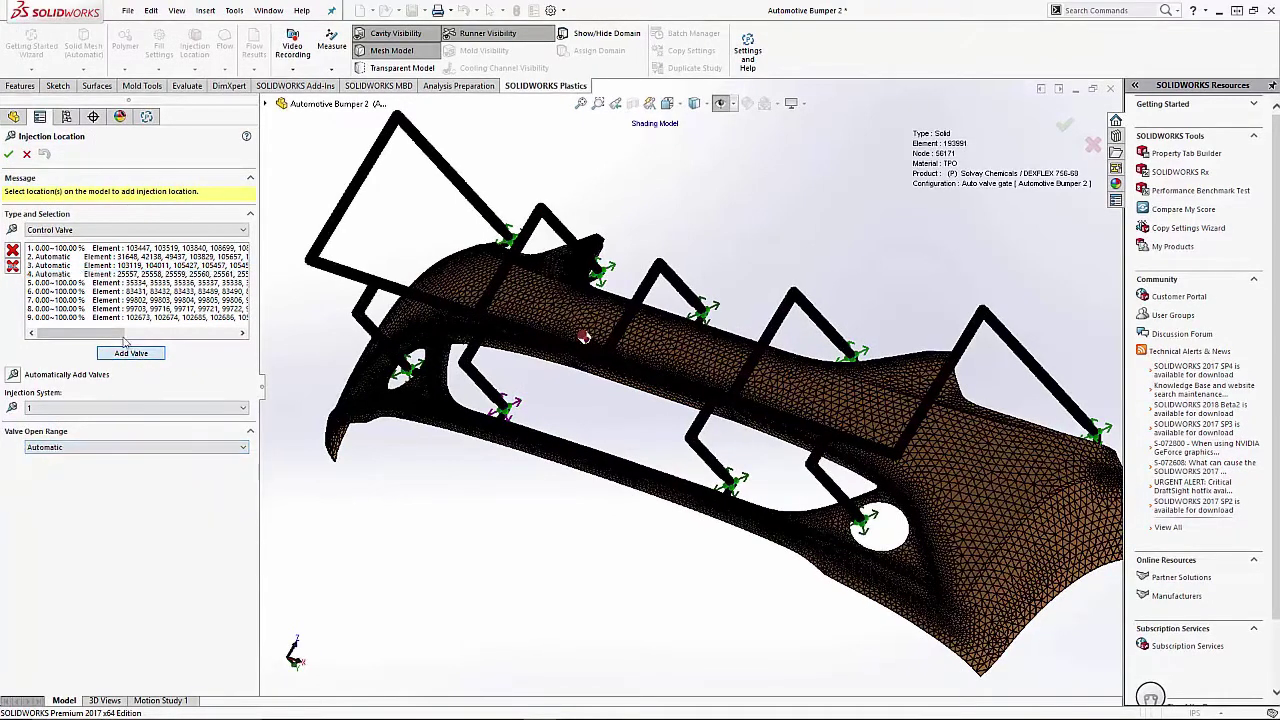
left_click(80, 283)
left_click(110, 447)
left_click(90, 477)
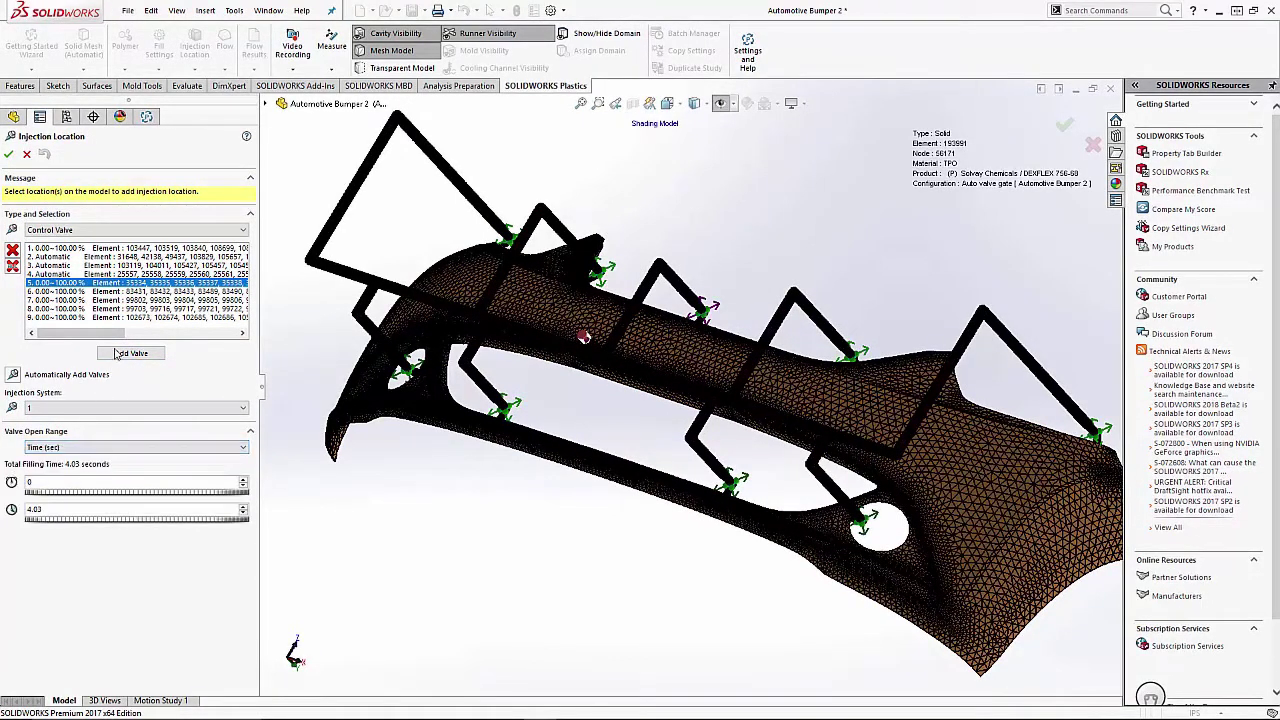
left_click(80, 291)
left_click(83, 448)
left_click(83, 448)
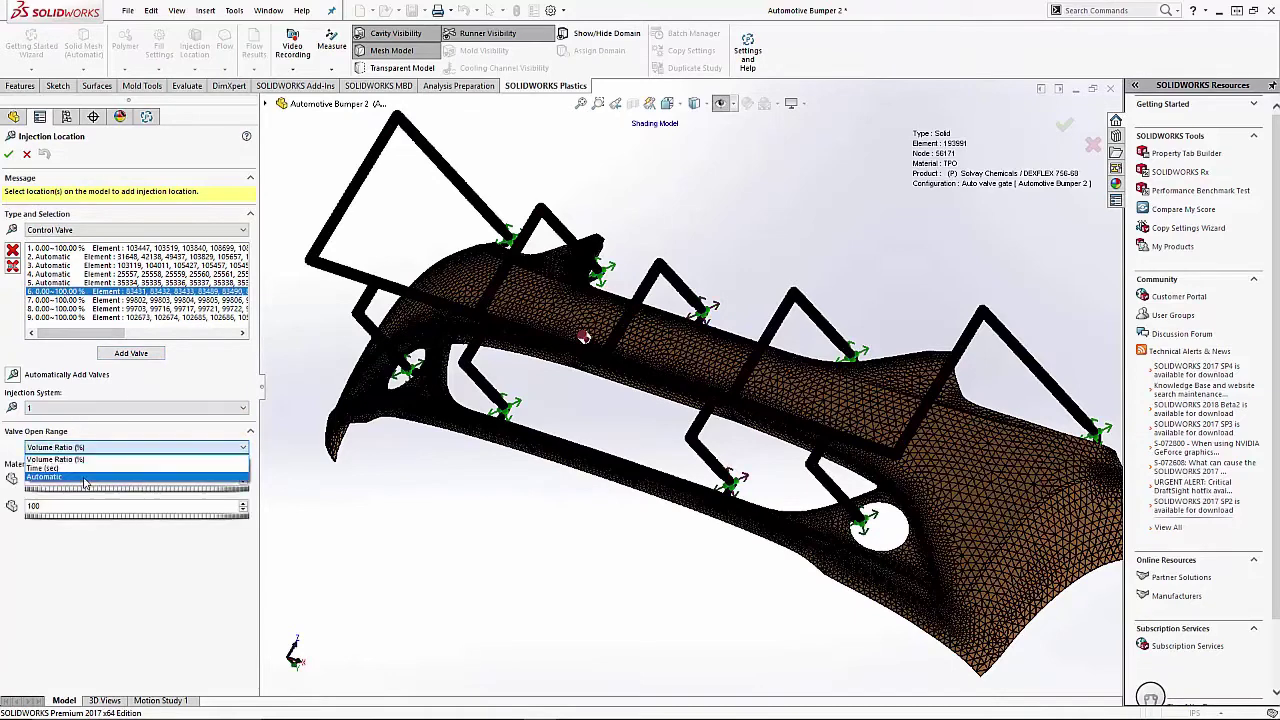
left_click(90, 477)
- Switch valves 7, 8 and 9 to an Automatic open range
left_click(80, 300)
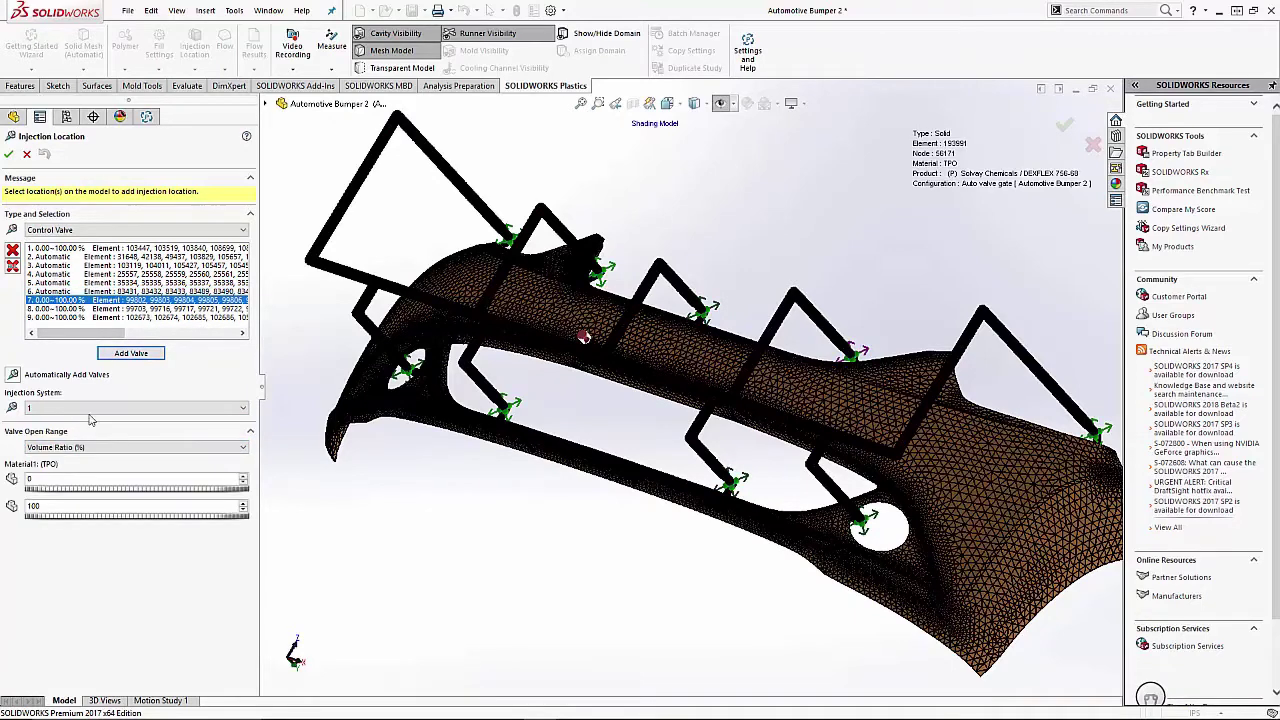
left_click(93, 447)
left_click(90, 477)
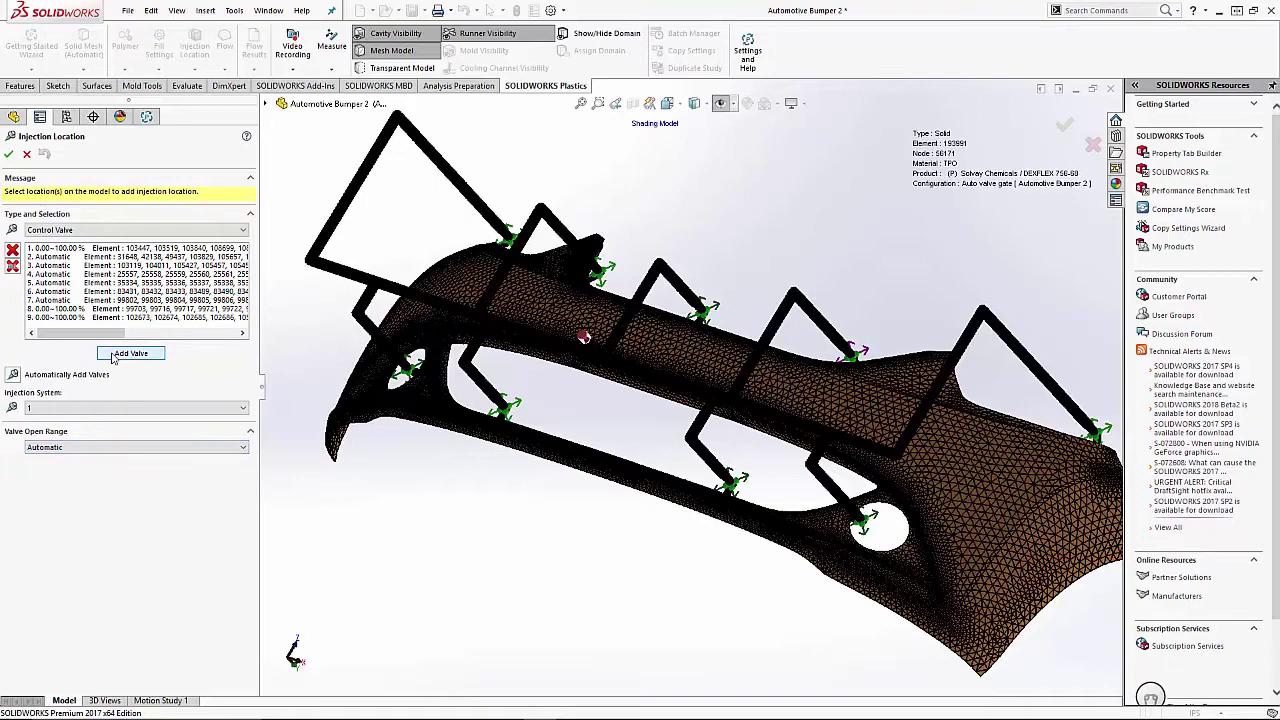
left_click(80, 308)
left_click(93, 447)
left_click(101, 477)
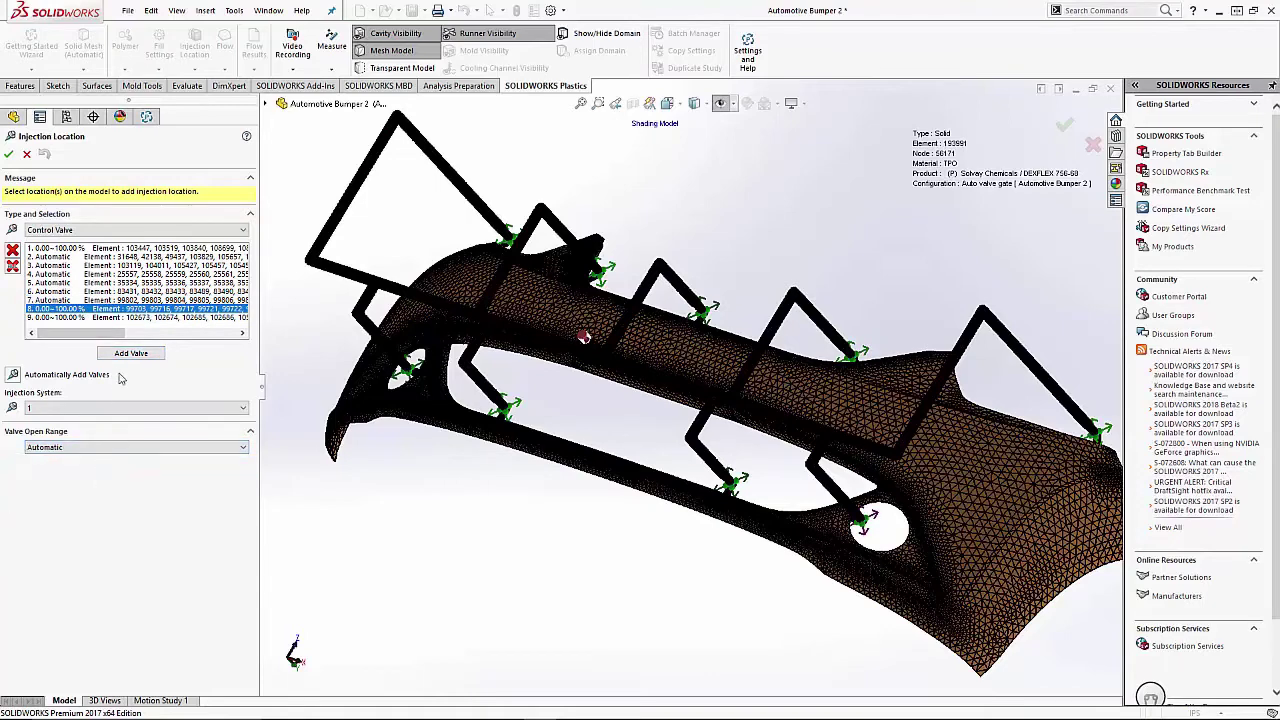
left_click(92, 318)
left_click(113, 445)
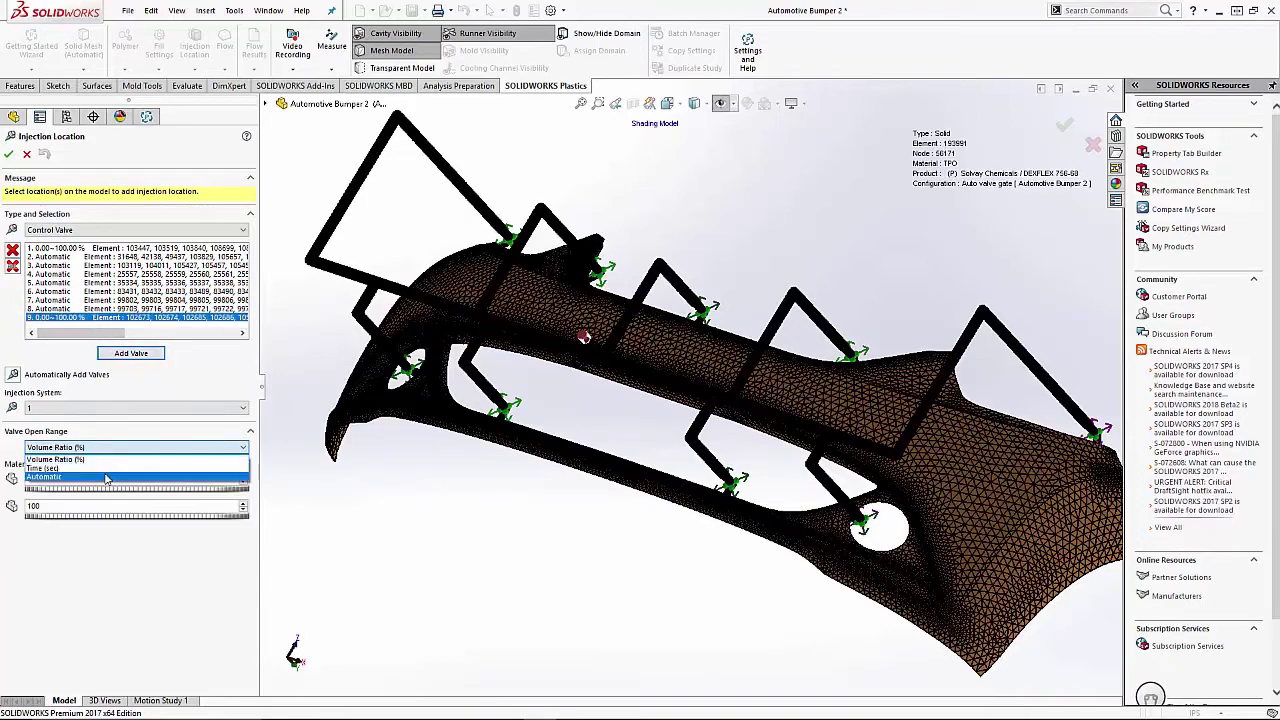
left_click(108, 478)
left_click(121, 355)
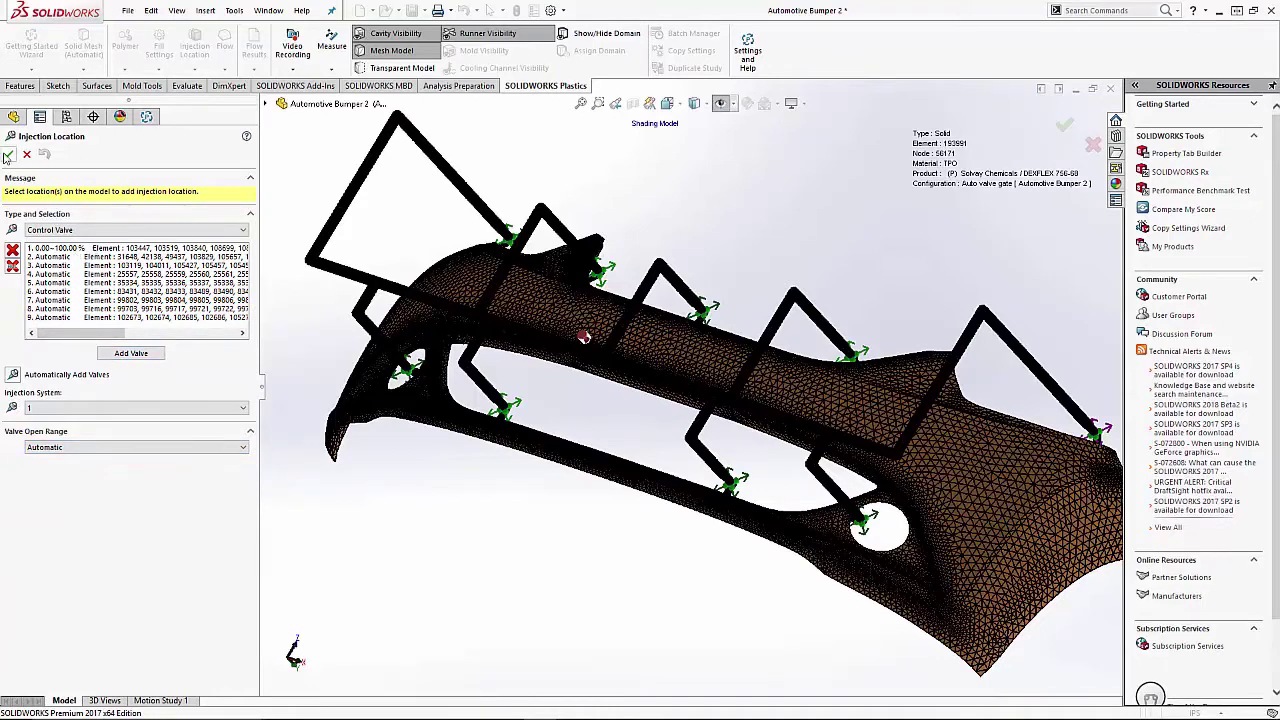
- Accept the injection settings and run the Flow analysis to a 2.7533 s fill-time result
left_click(8, 153)
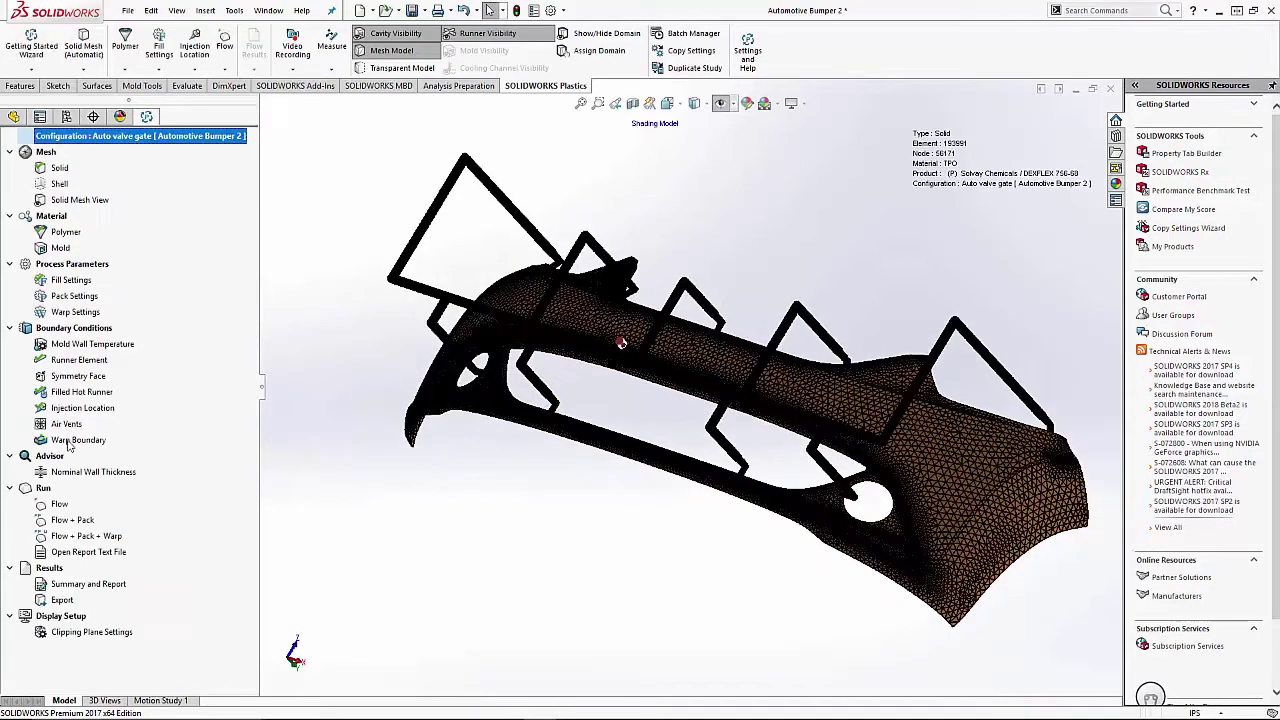
double_click(59, 505)
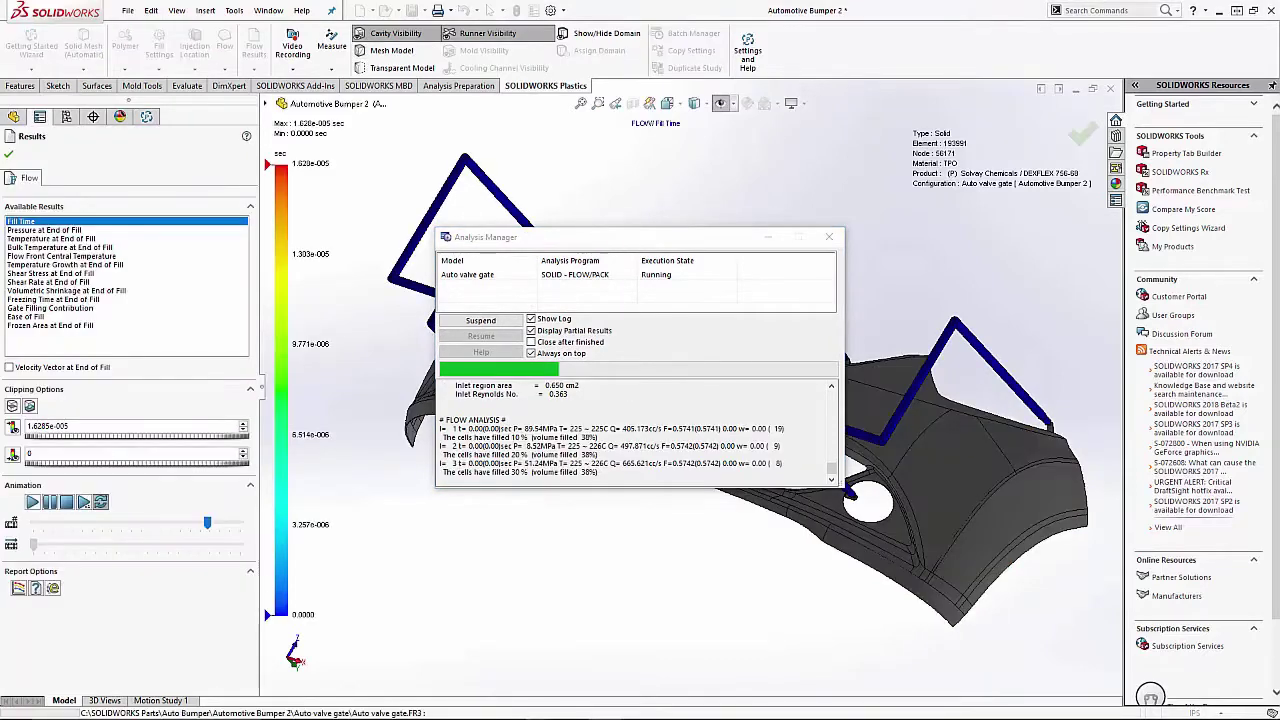
left_click_drag(602, 246, 887, 38)
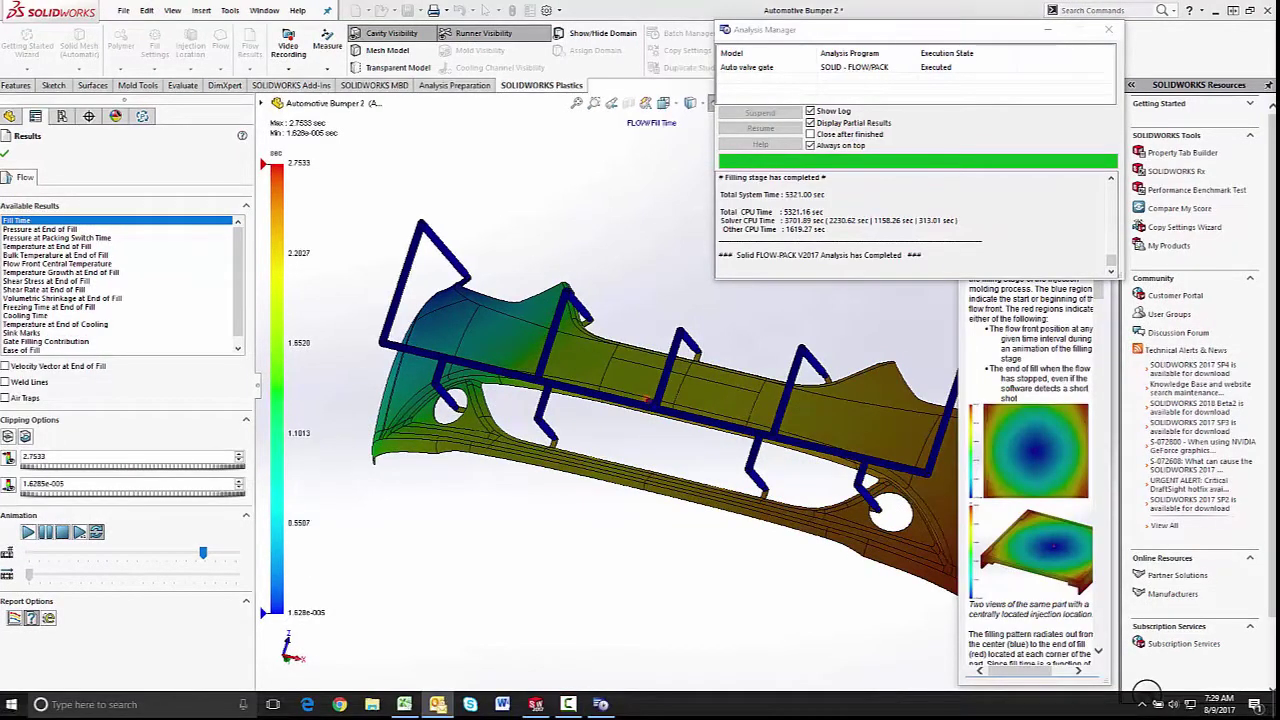
- Close the Analysis Manager and play the fill-time animation, stopping on the complete fill
left_click(1108, 29)
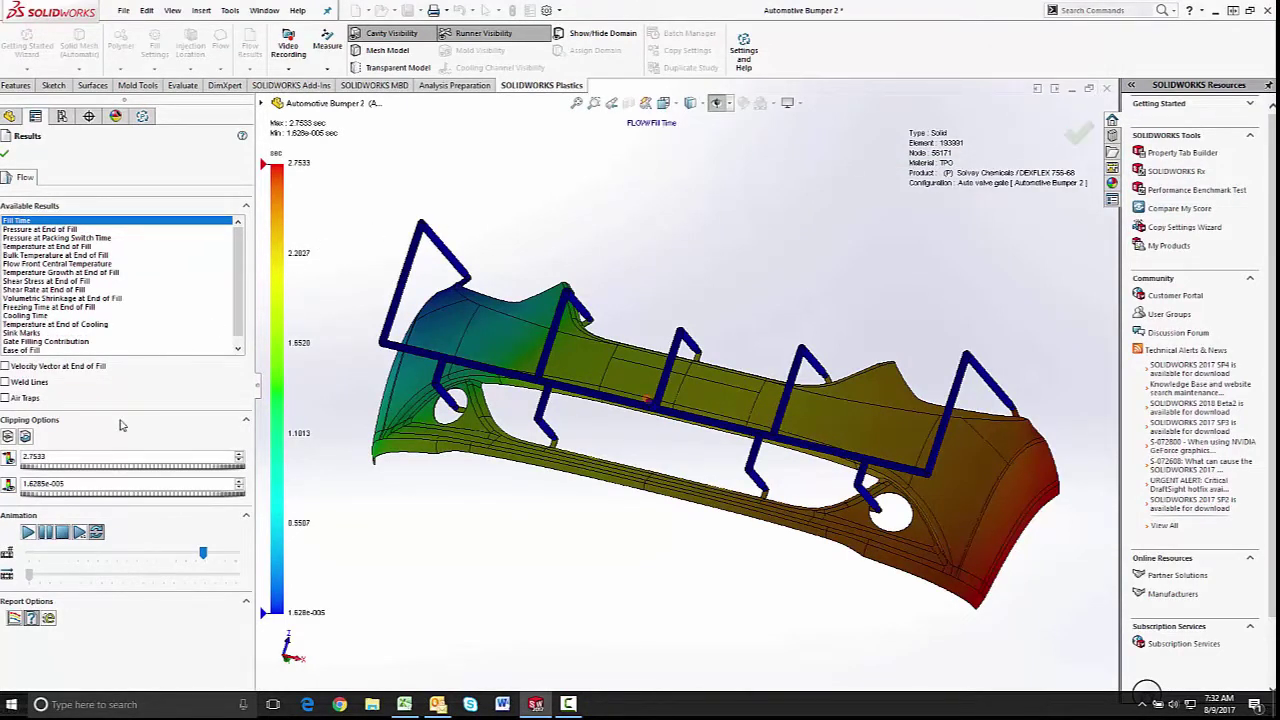
left_click(27, 532)
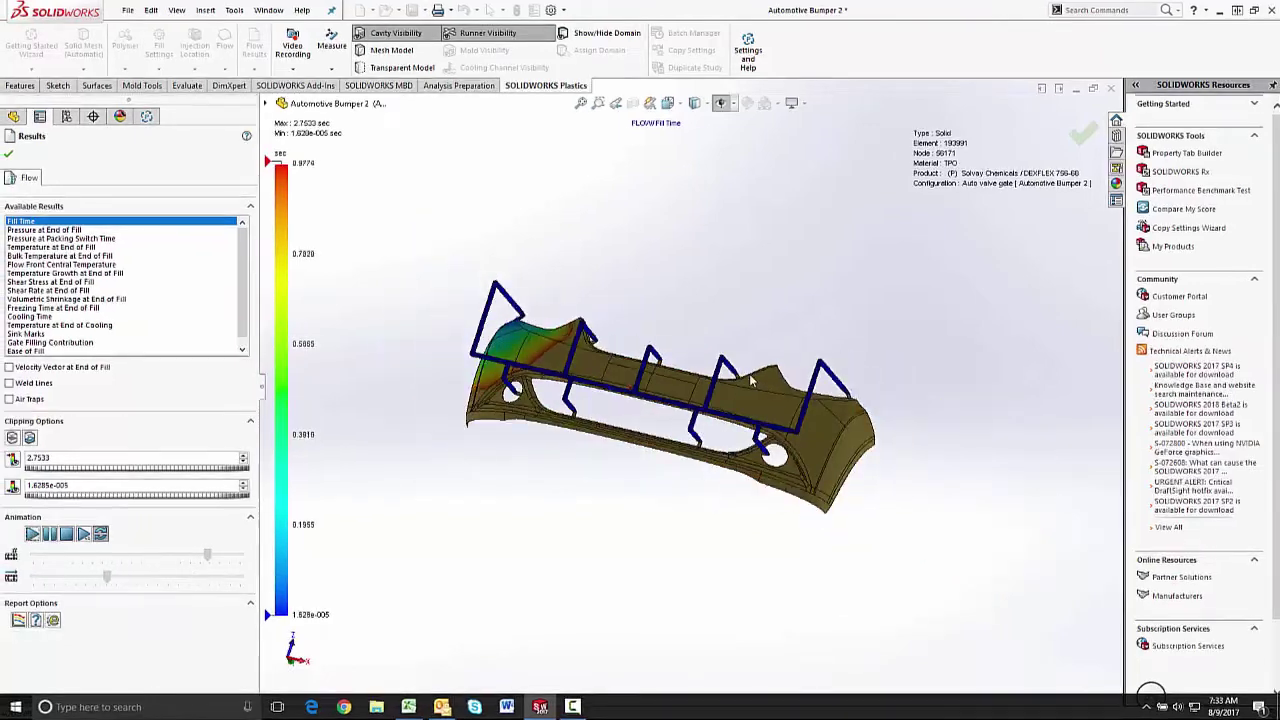
middle_click_drag(760, 470, 701, 395)
scroll(701, 395, "down", 10)
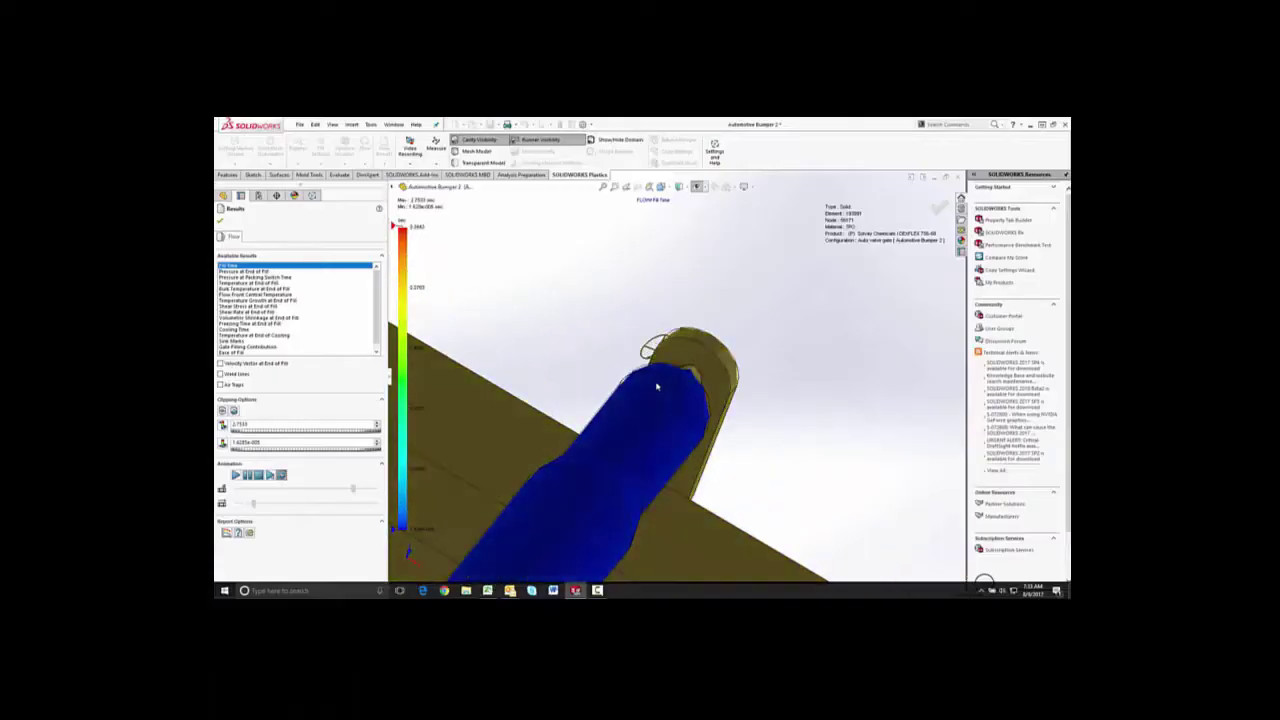
scroll(657, 386, "up", 5)
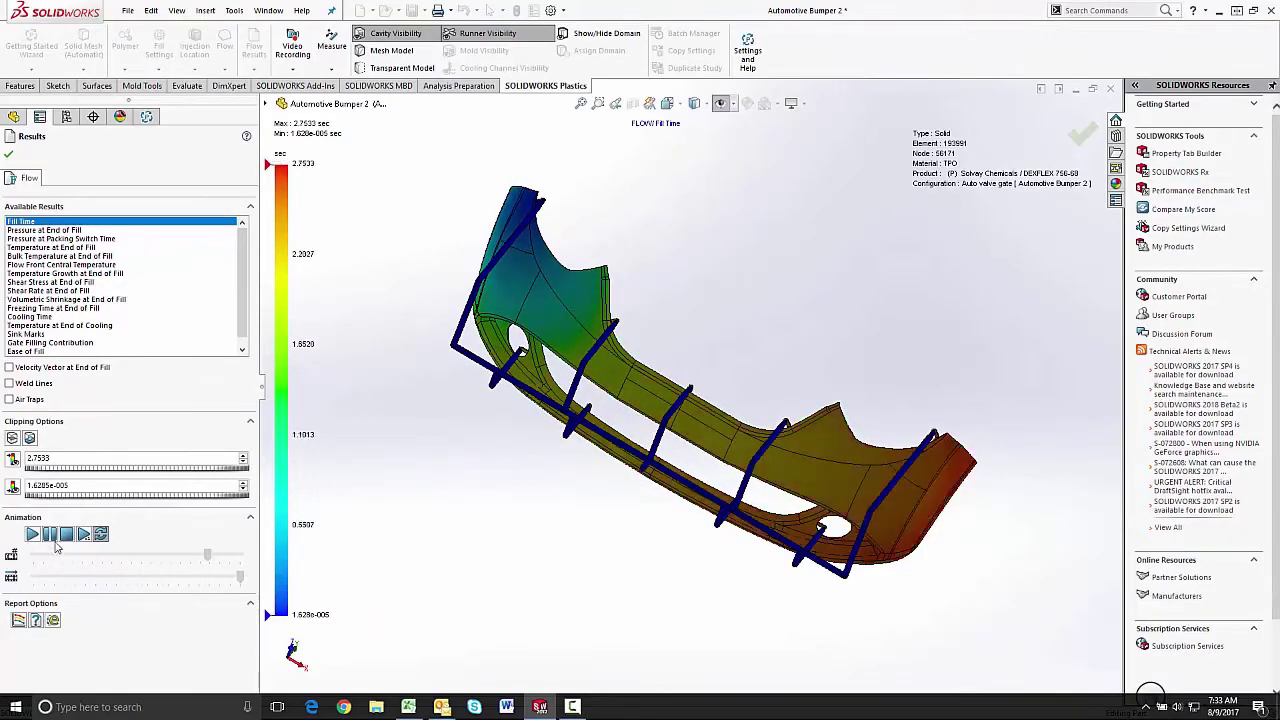
left_click(66, 536)
- Open the Flow Text report, read the valve open times (1.73–2.67 s), and close it
left_click(9, 154)
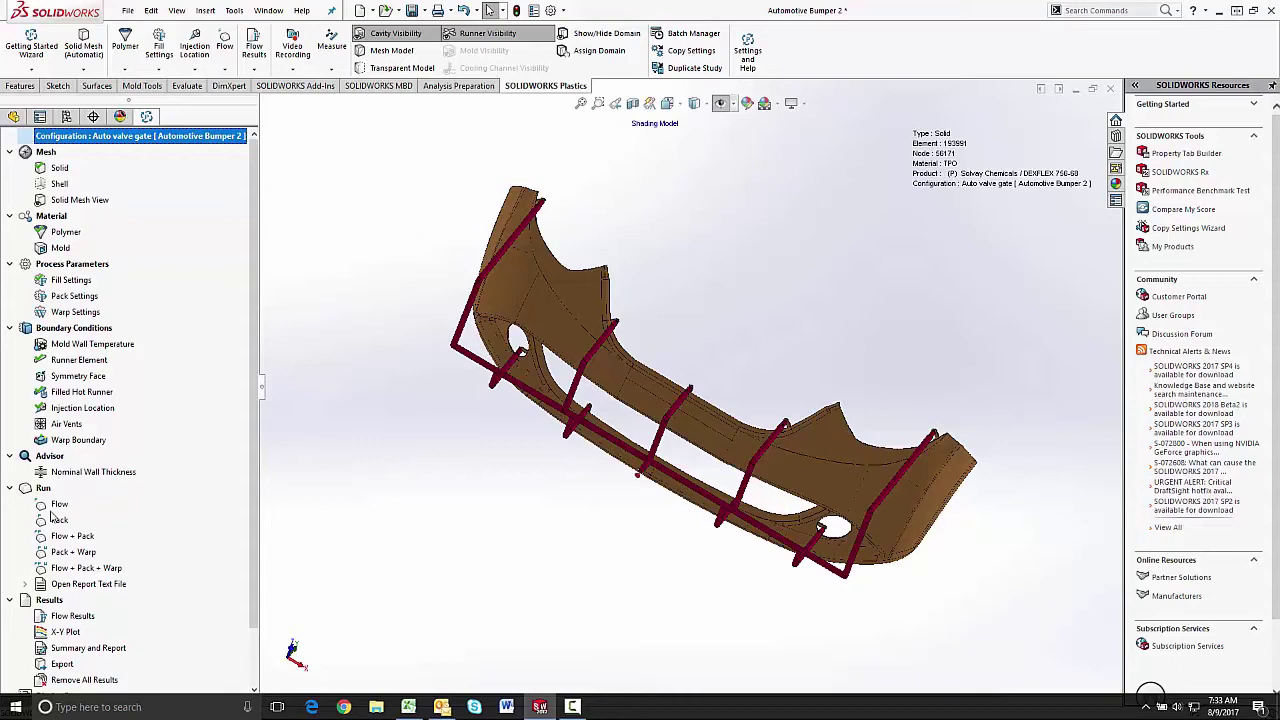
left_click(26, 584)
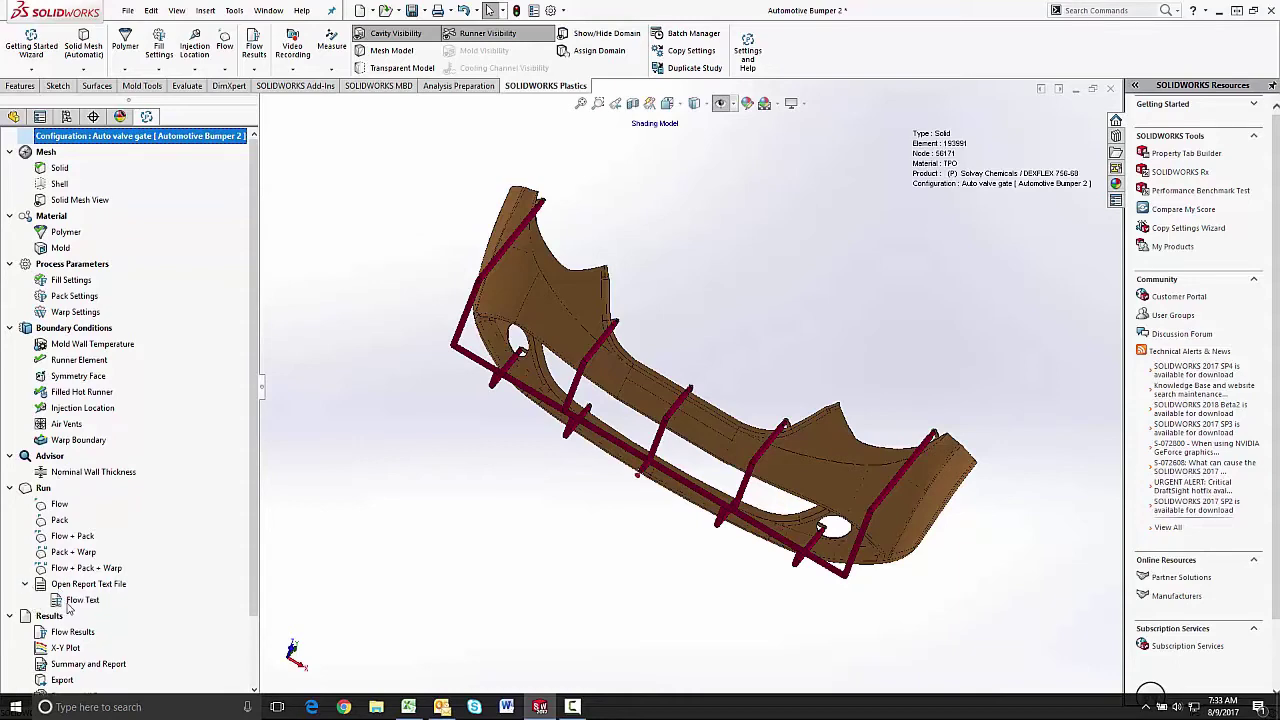
left_click(74, 601)
double_click(74, 601)
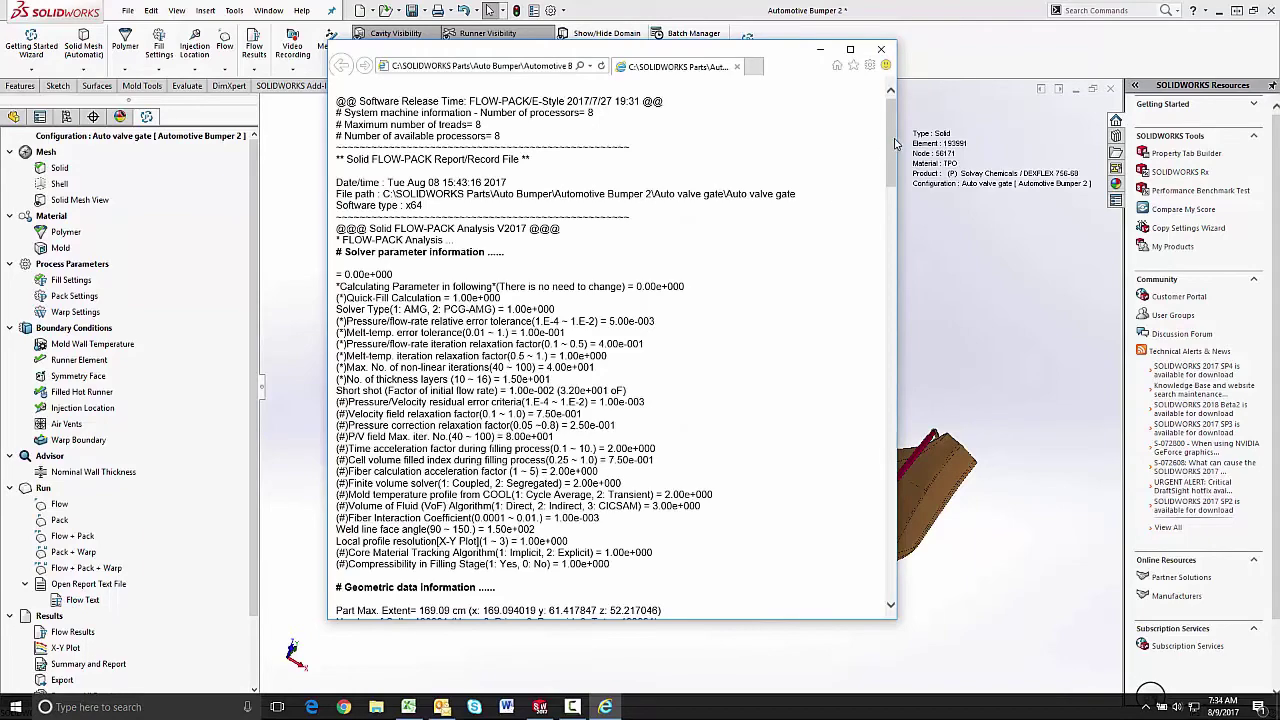
left_click_drag(897, 144, 878, 566)
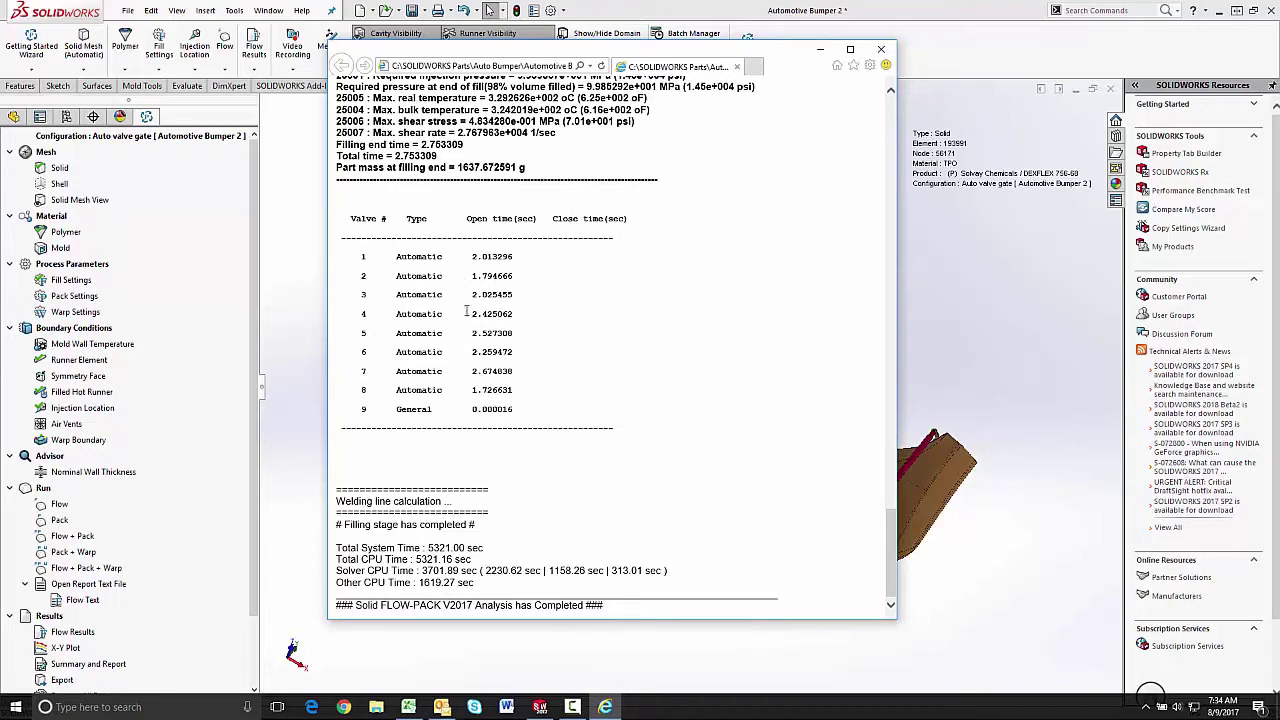
left_click(882, 51)
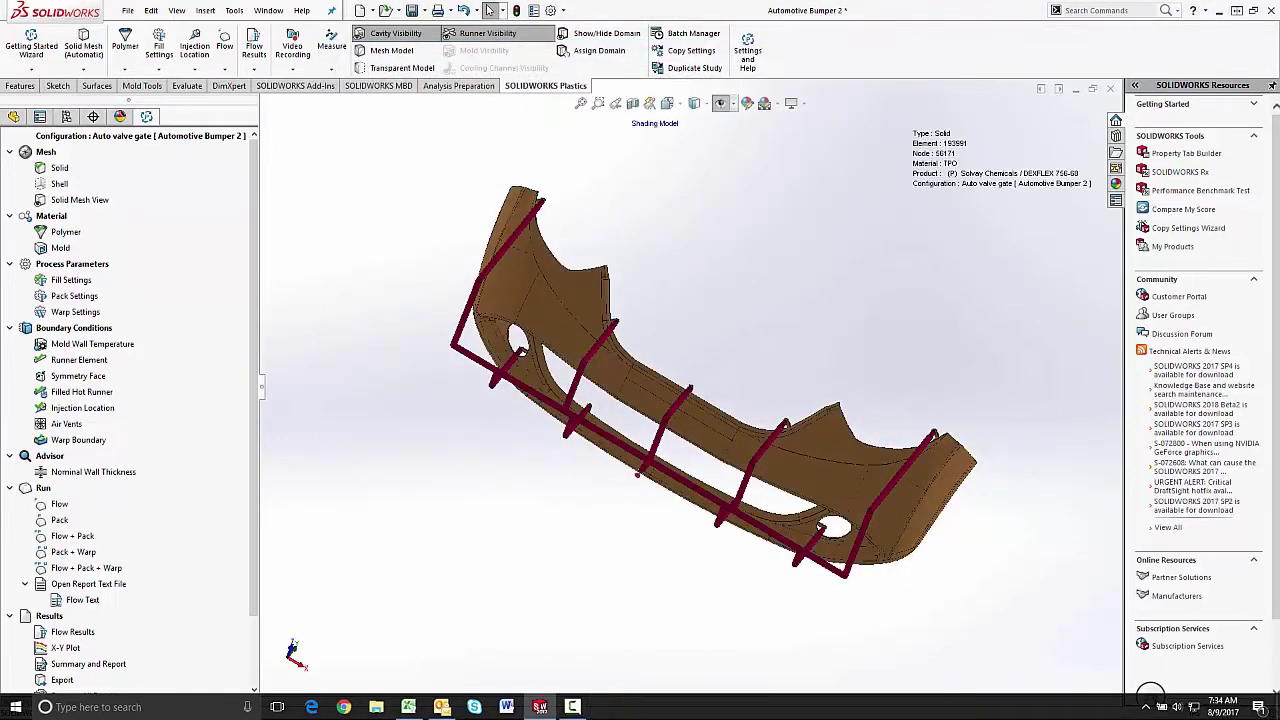